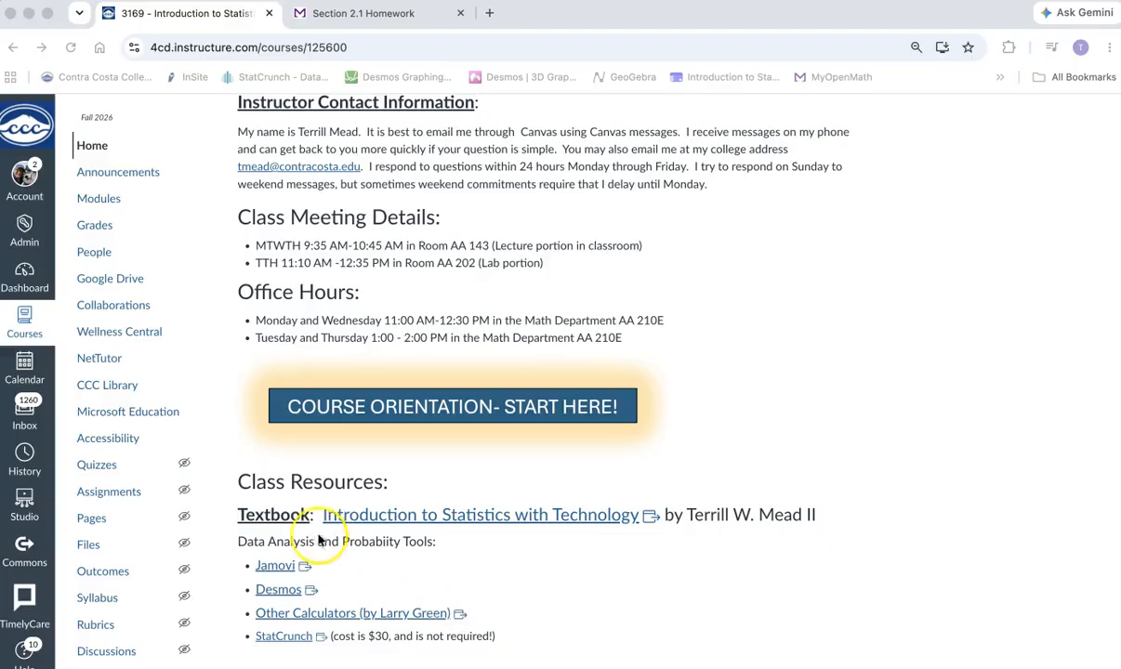
- Open the Jamovi site from the course's class resources and launch the free cloud version
click(273, 570)
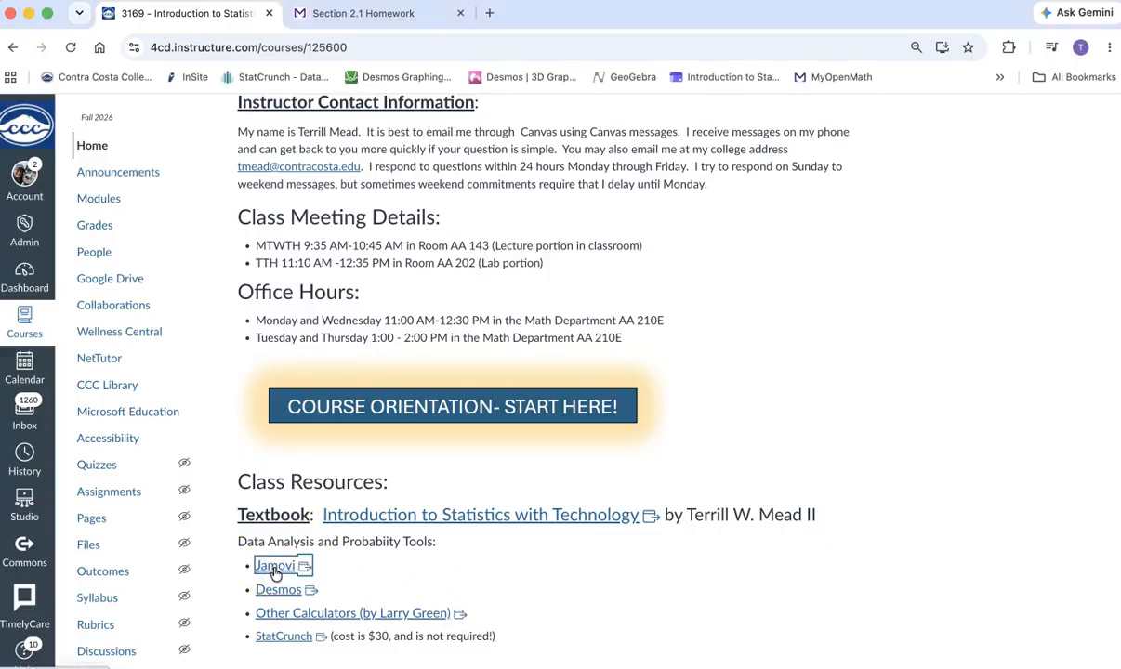
click(273, 567)
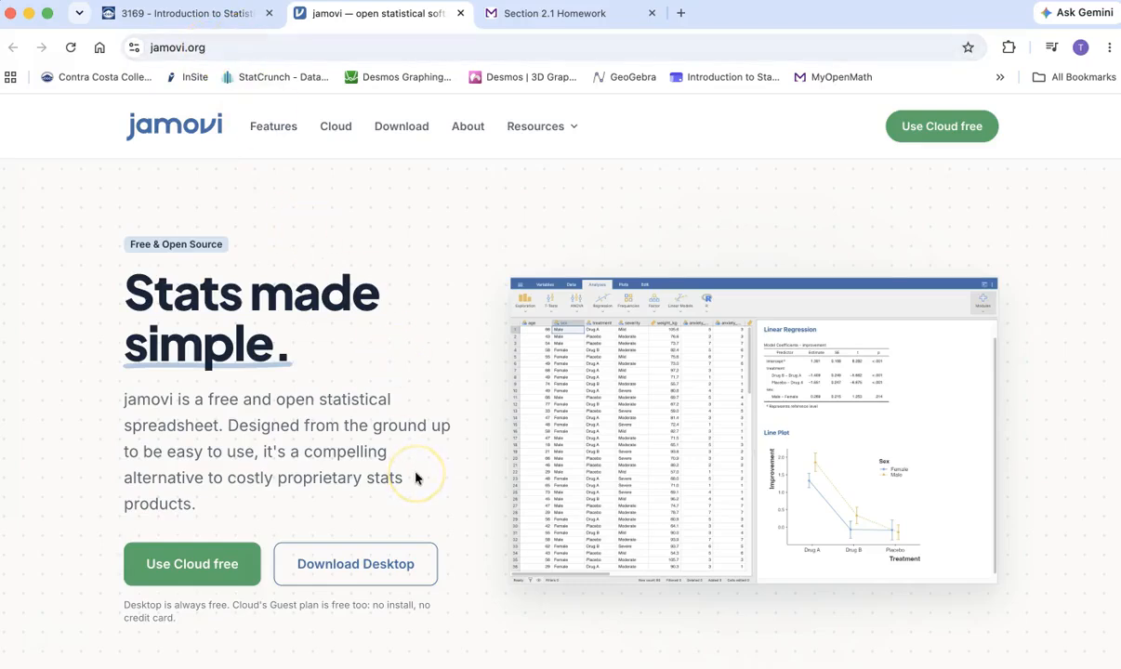
click(194, 565)
click(197, 569)
click(359, 572)
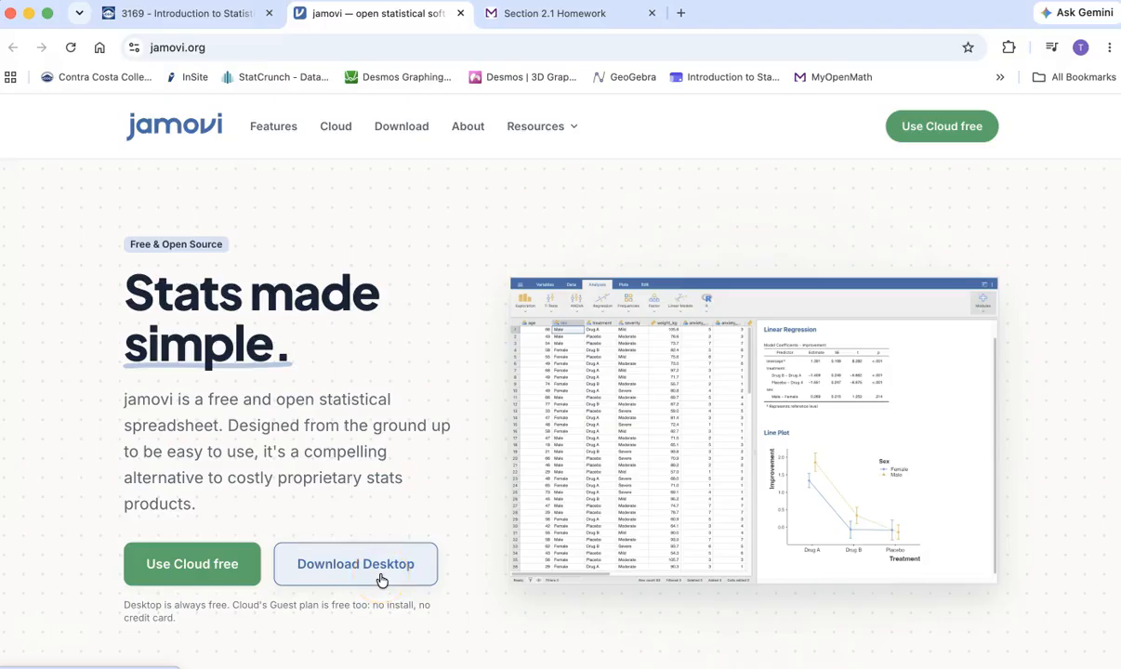
click(191, 566)
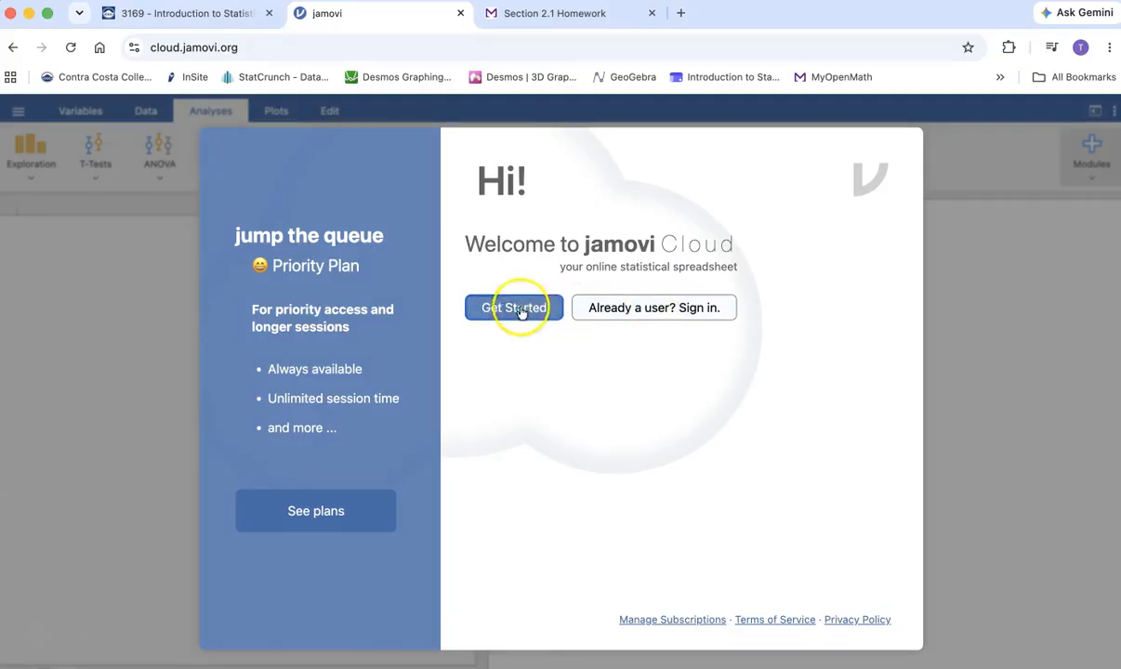
- Sign in to jamovi Cloud by email as an existing user, using the saved account email and password
click(657, 314)
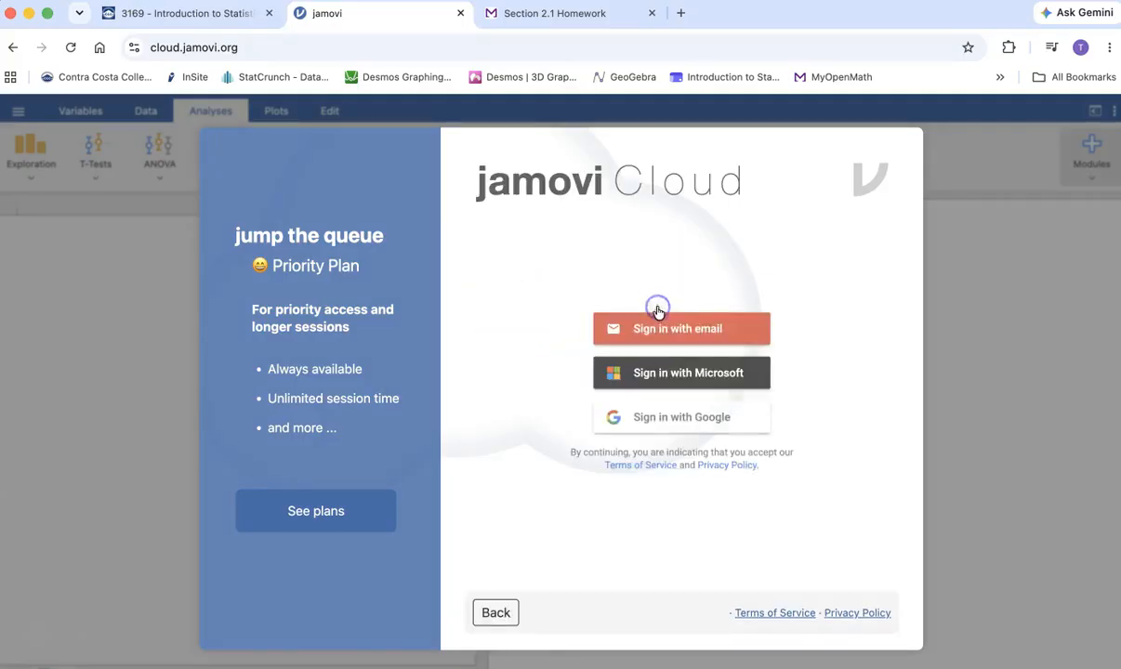
click(688, 338)
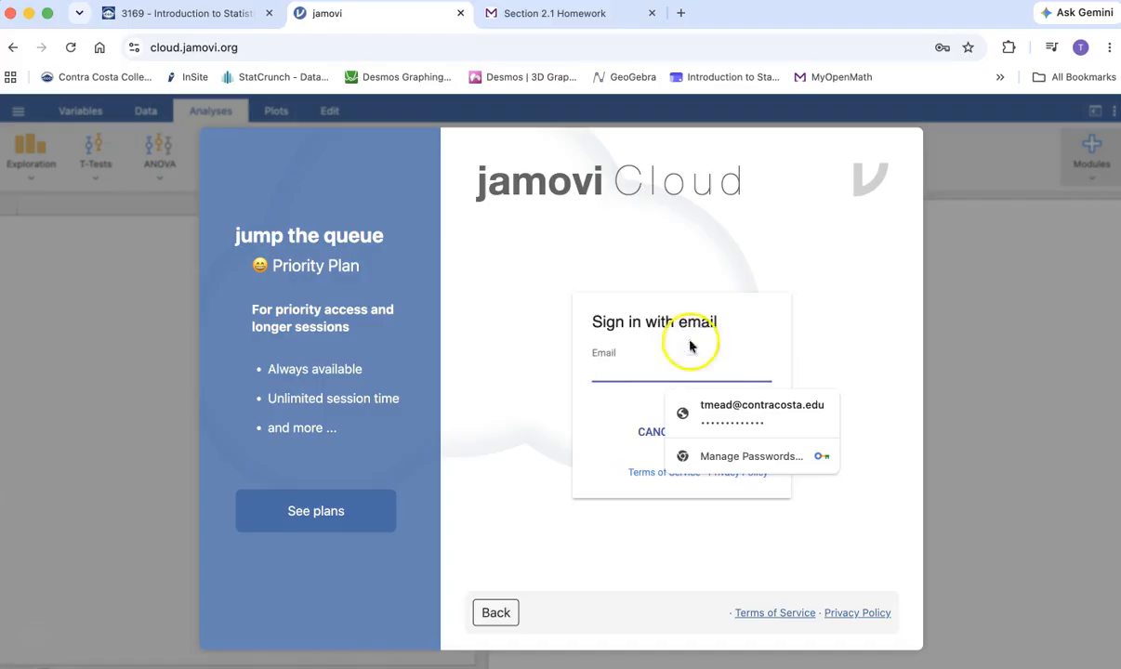
click(734, 410)
click(736, 433)
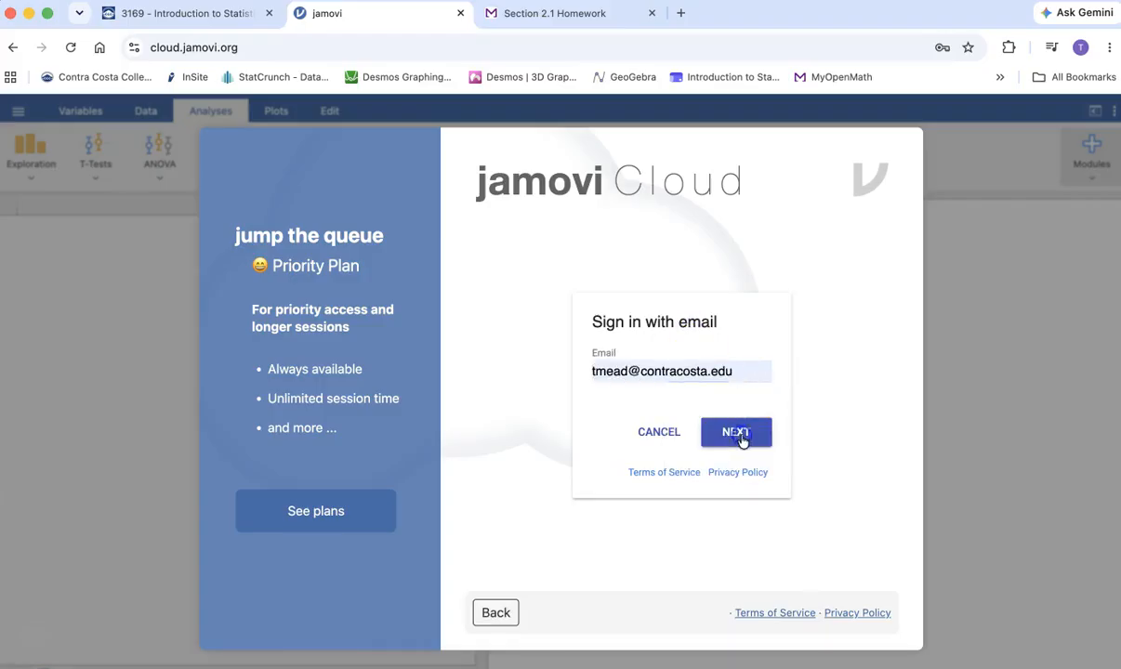
click(741, 466)
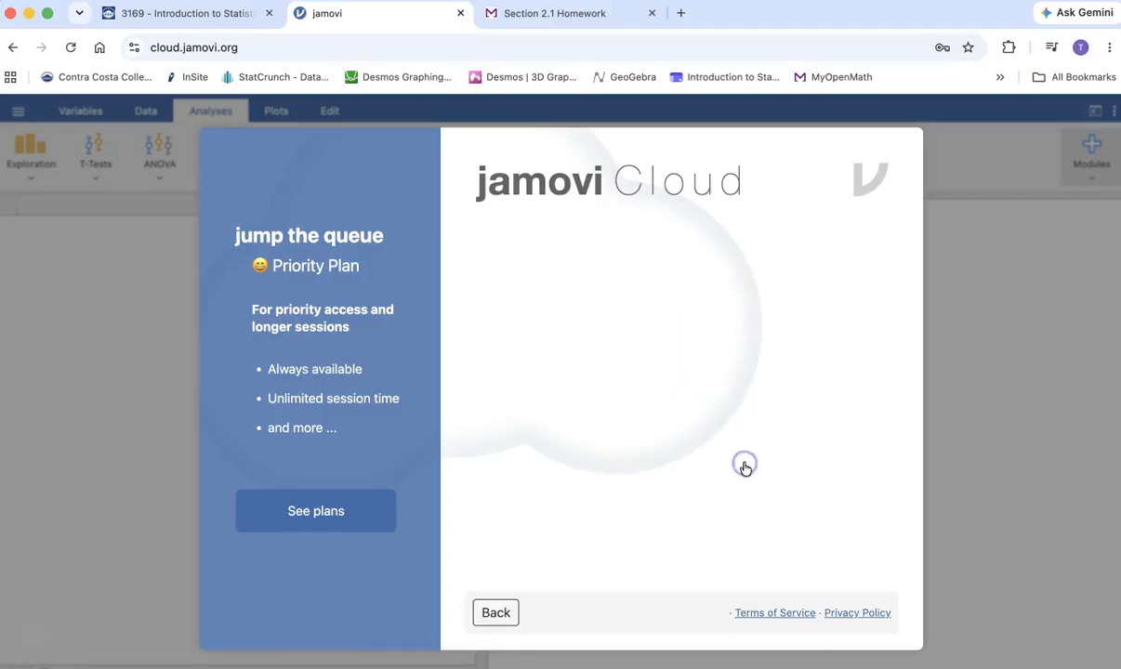
click(656, 465)
click(855, 623)
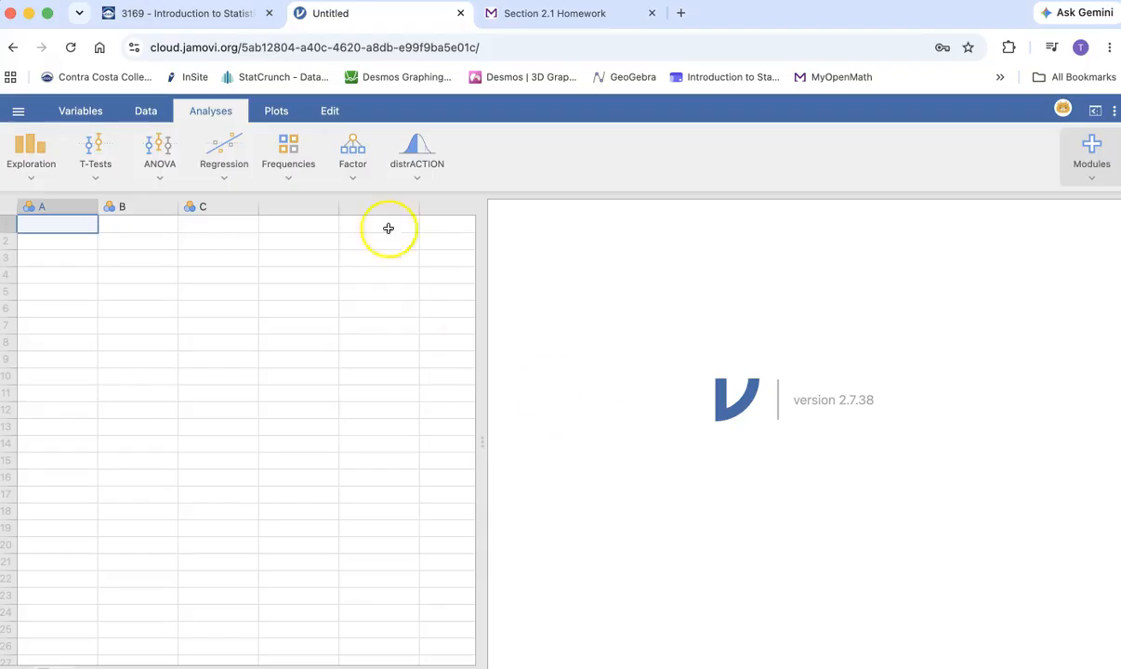
- Switch to the Section 2.1 Homework and examine Question 1's class rank data, variable questions and frequency table
click(551, 13)
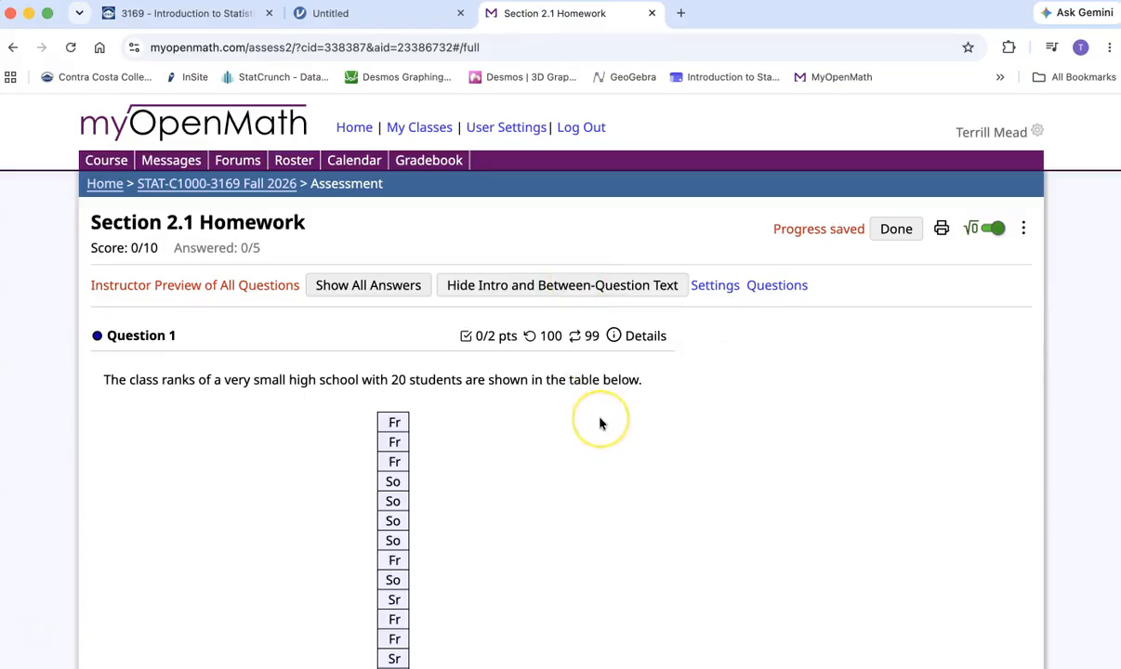
scroll(600, 425, down, 2)
scroll(600, 423, down, 3)
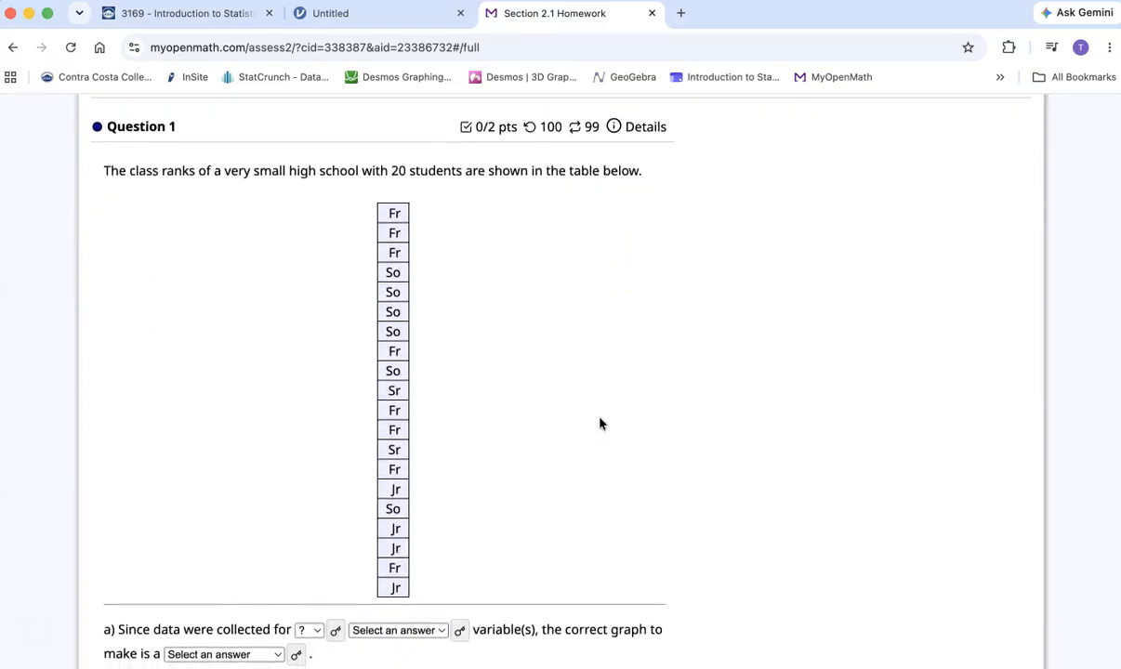
scroll(600, 424, up, 1)
scroll(600, 424, up, 2)
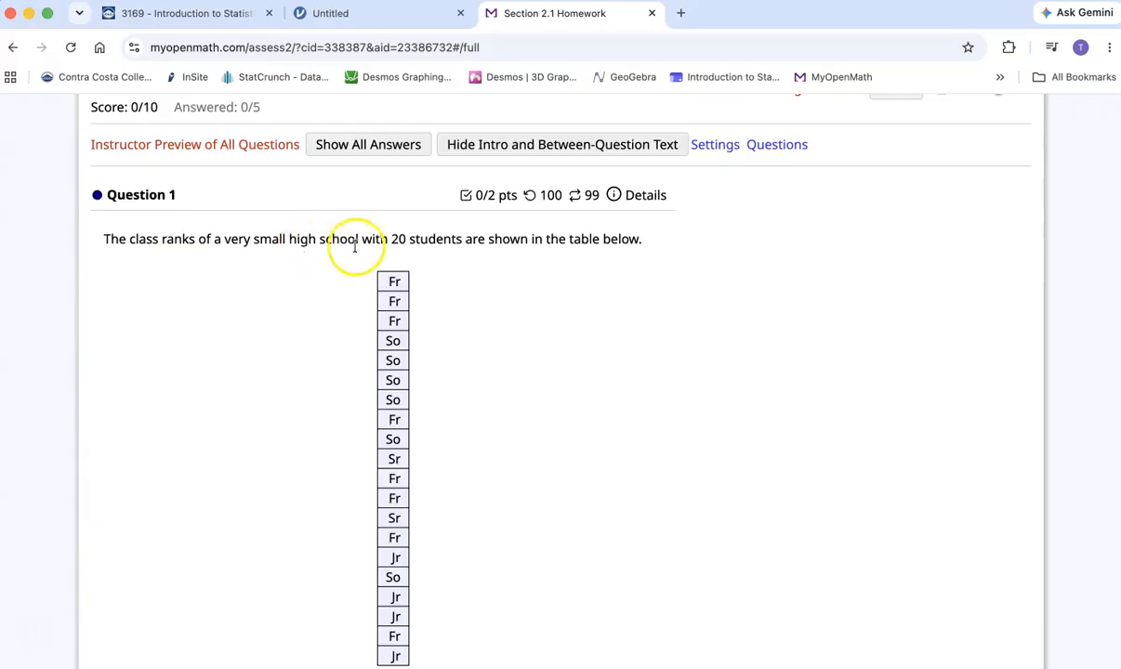
scroll(575, 305, down, 2)
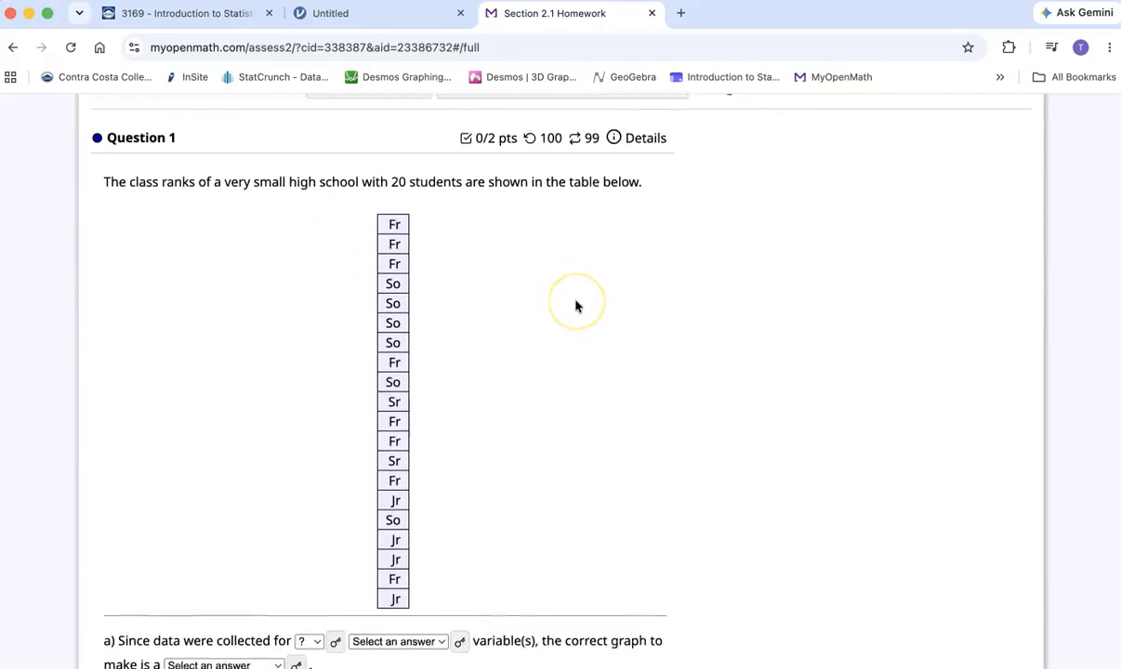
scroll(575, 304, down, 6)
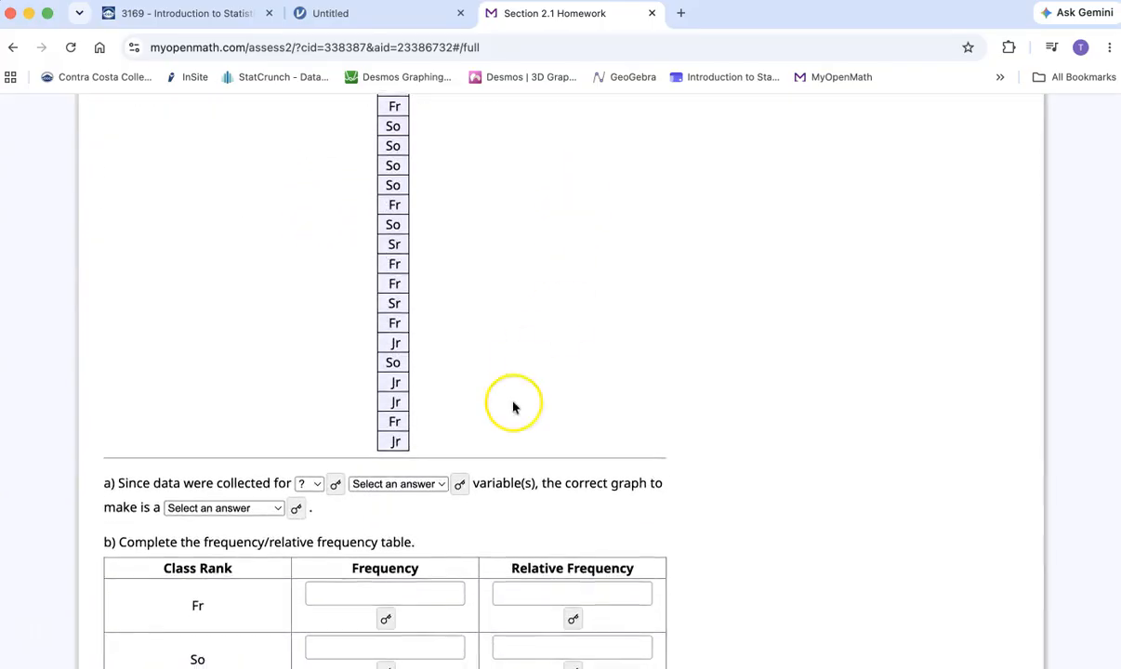
scroll(220, 522, down, 4)
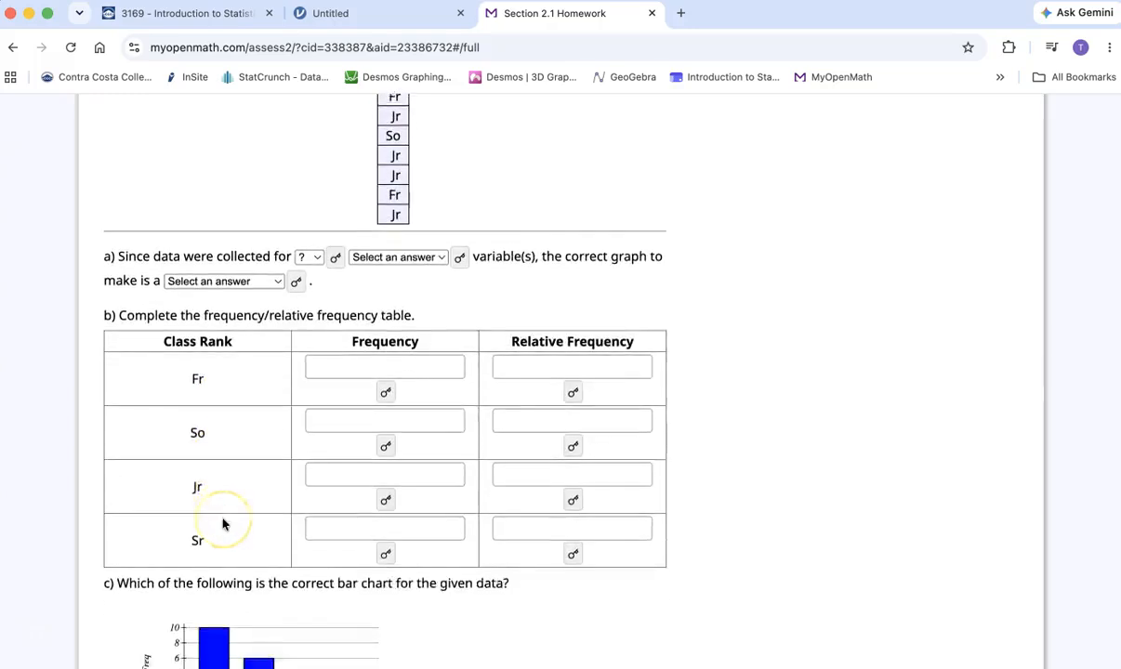
scroll(220, 522, up, 2)
scroll(222, 524, up, 8)
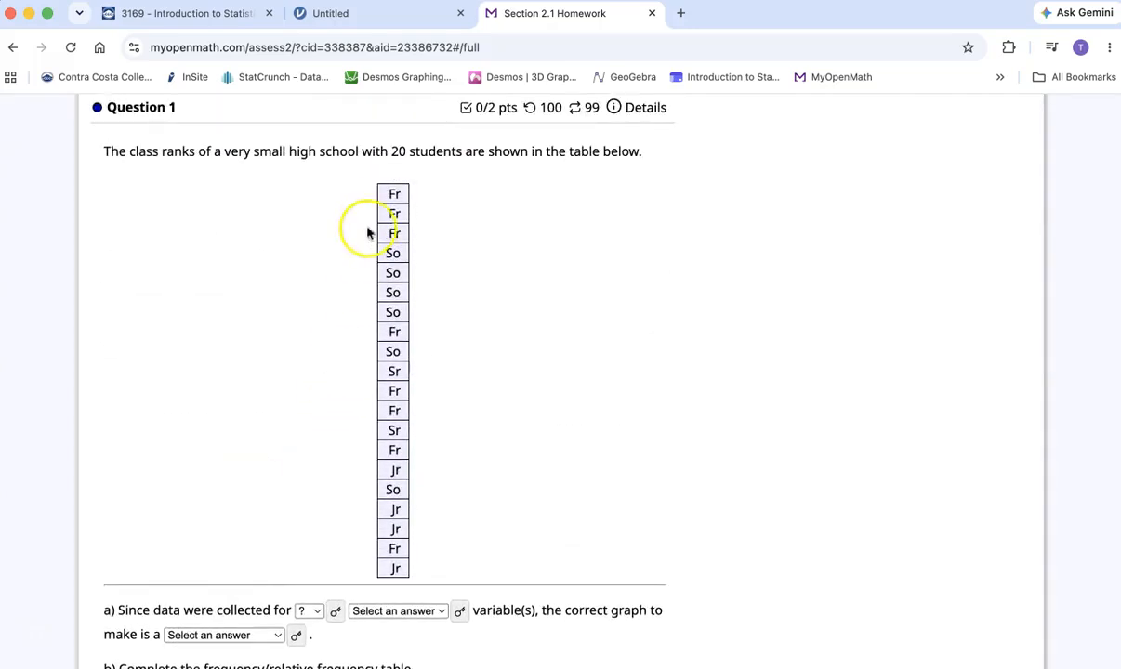
- Copy the 20 class ranks from Question 1's table into column A of the jamovi spreadsheet
drag(396, 219, 392, 522)
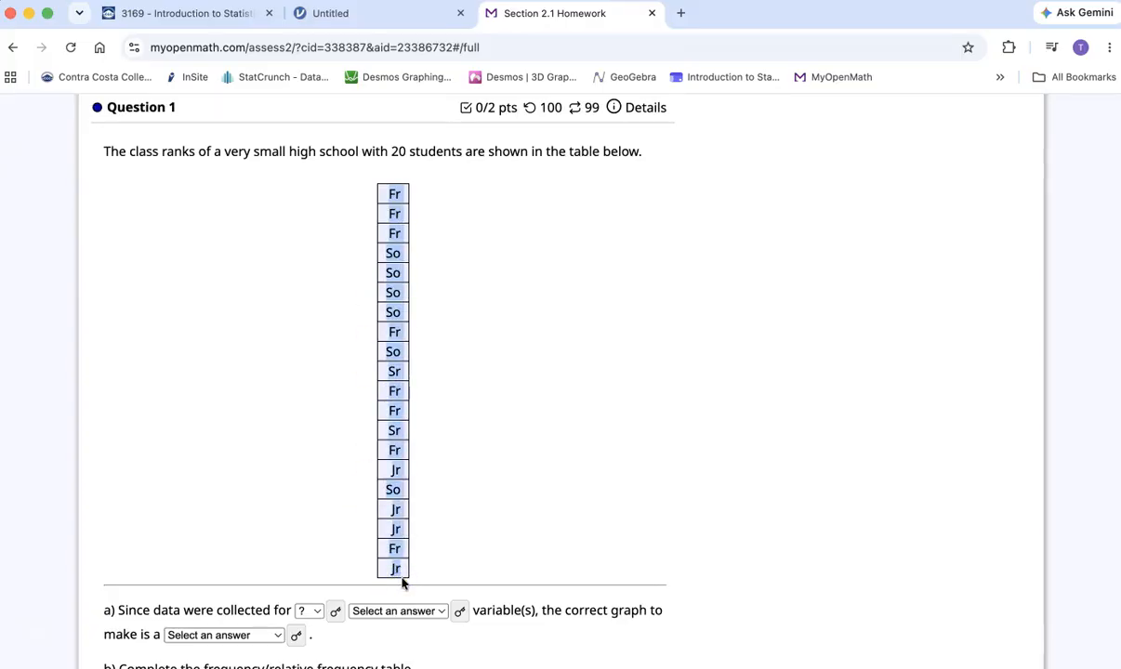
click(378, 14)
click(64, 227)
text(Fr Fr Fr So So So So Fr So Sr Fr Fr Sr Fr Jr So Jr Jr Fr Jr)
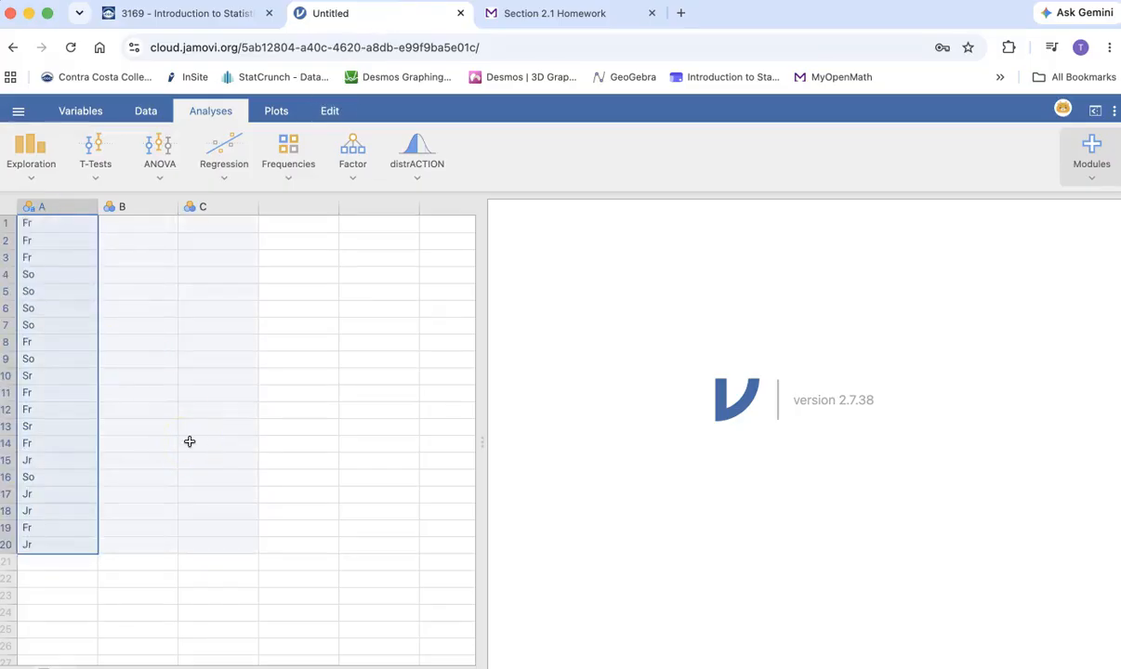
click(31, 155)
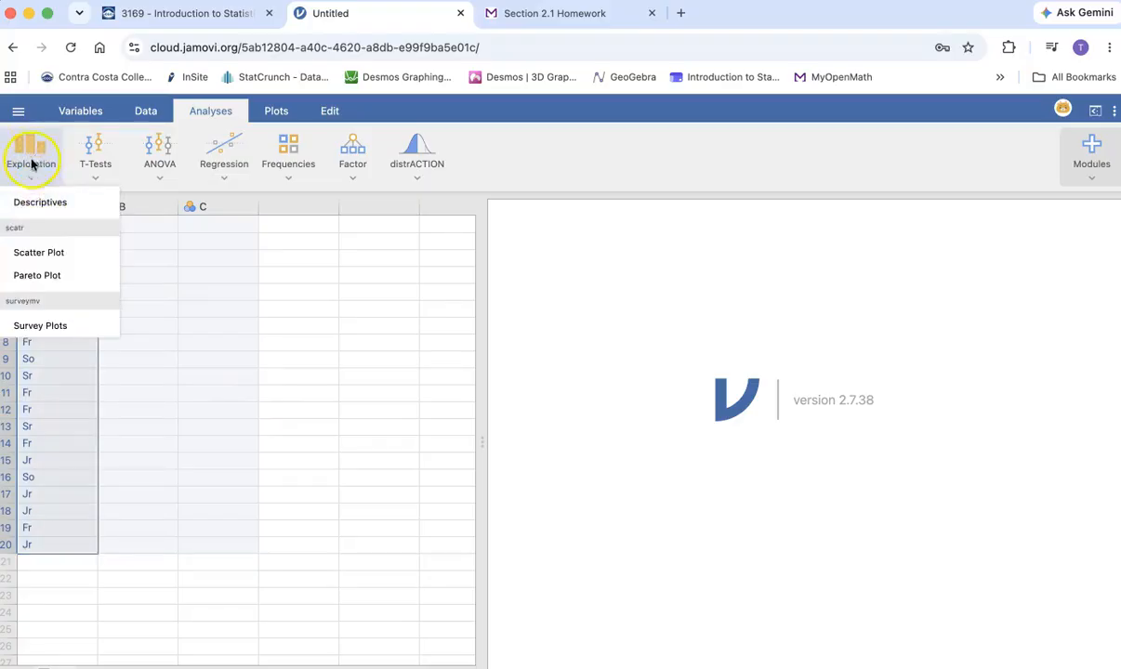
click(41, 205)
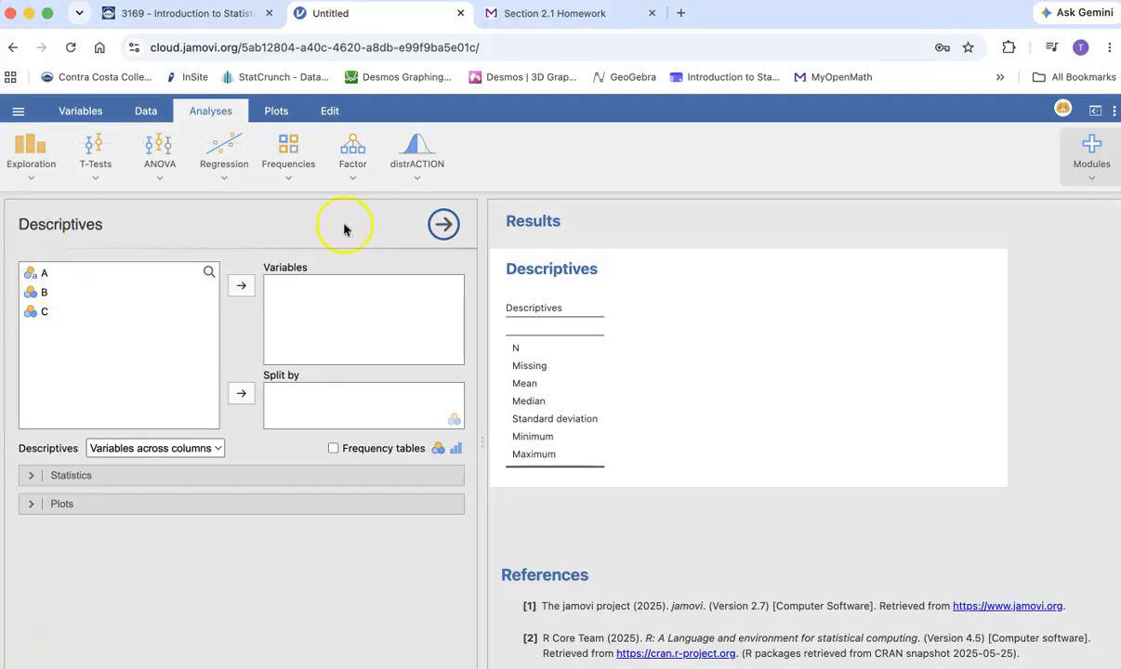
click(443, 224)
- Rename the data variable in column A as Class
drag(47, 206, 236, 207)
drag(779, 15, 801, 15)
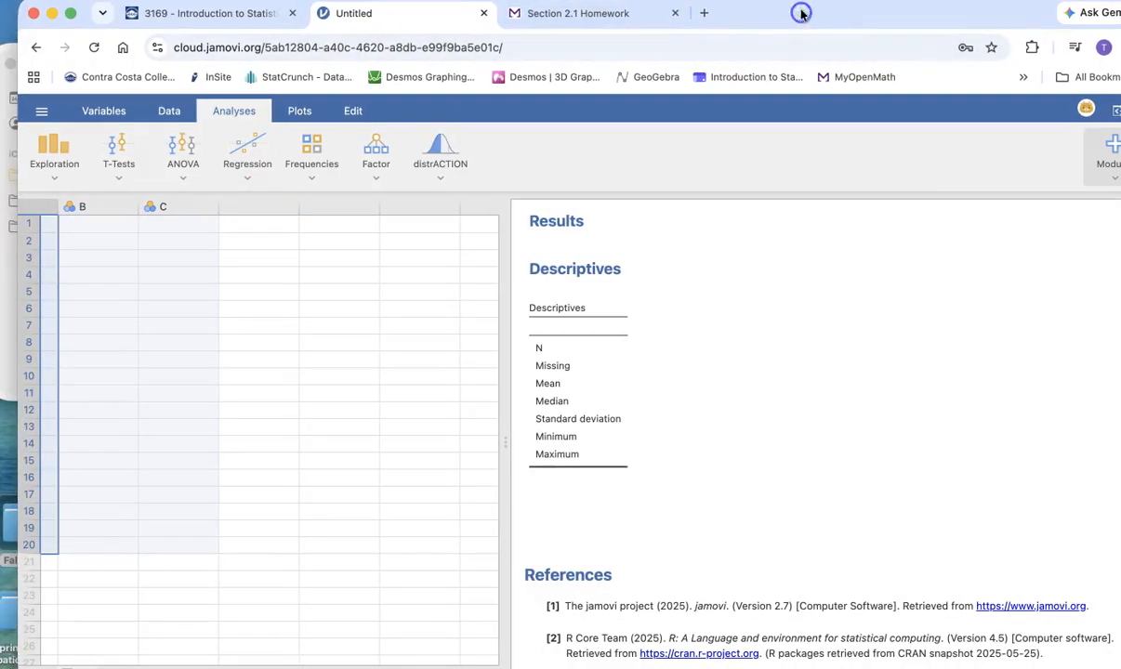
scroll(181, 504, left, 3)
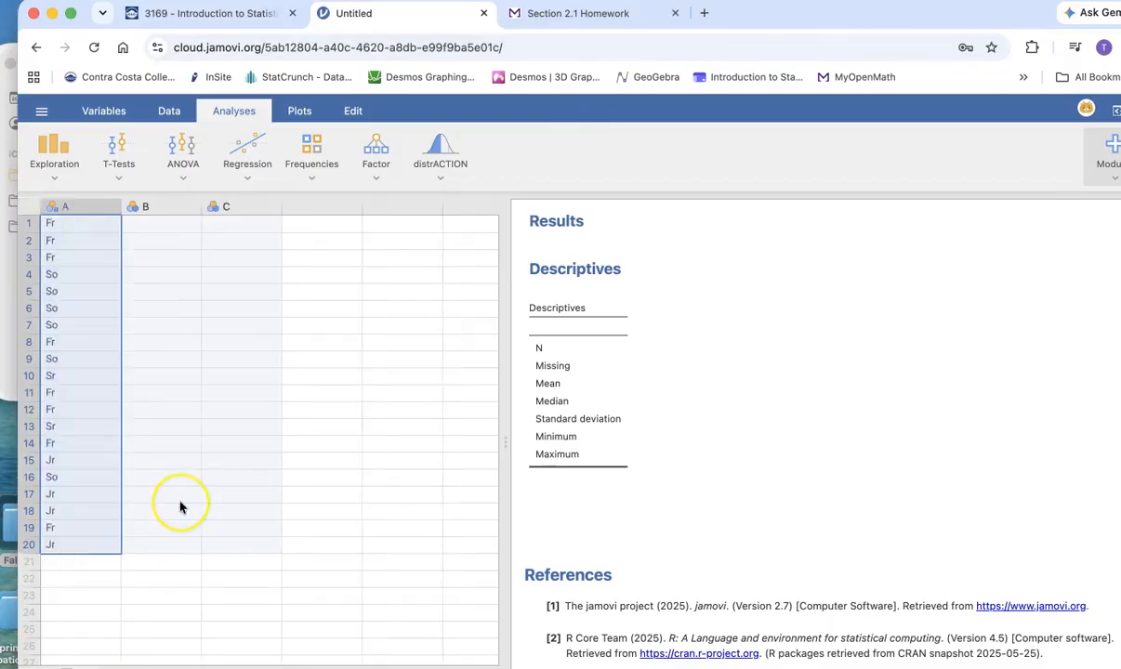
double_click(69, 209)
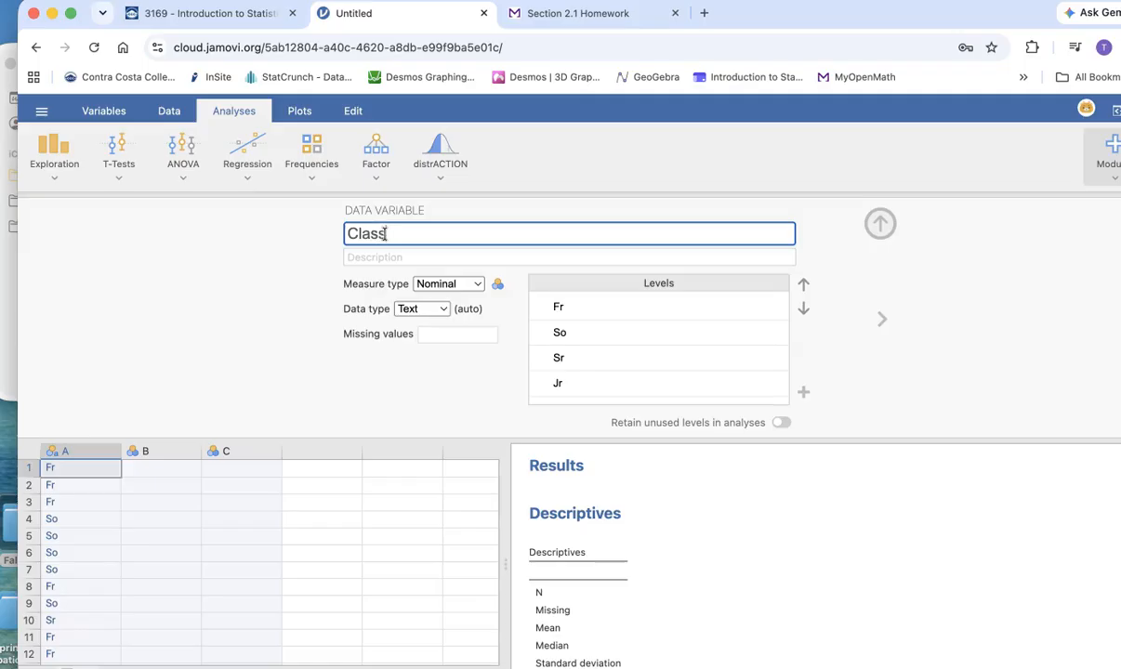
scroll(77, 508, down, 4)
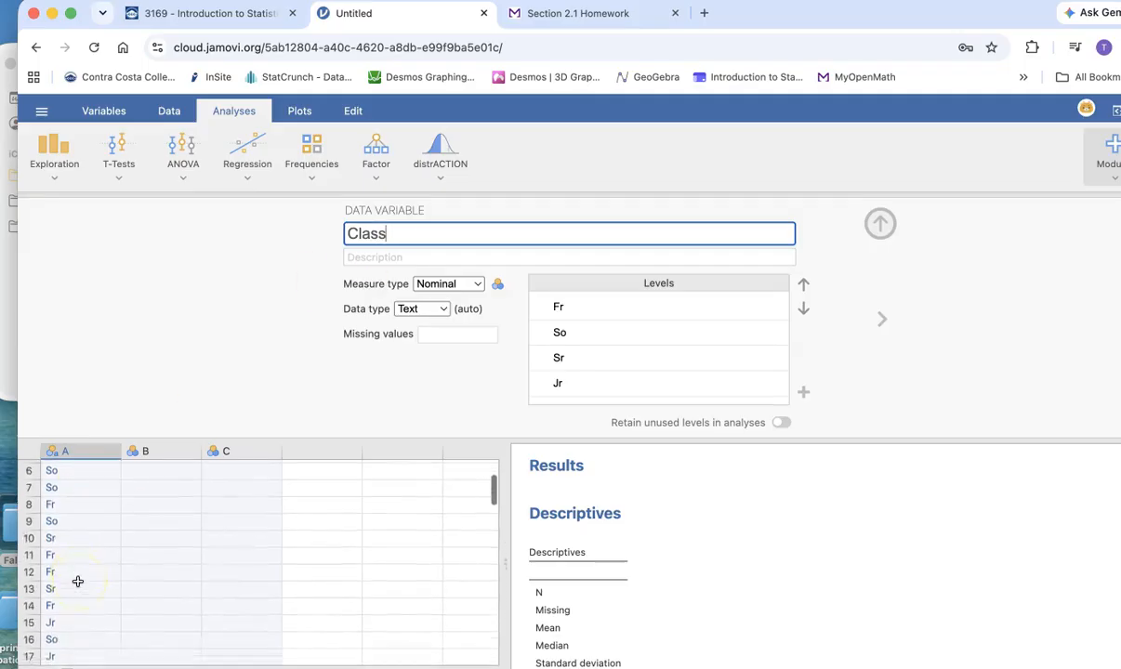
scroll(77, 581, down, 3)
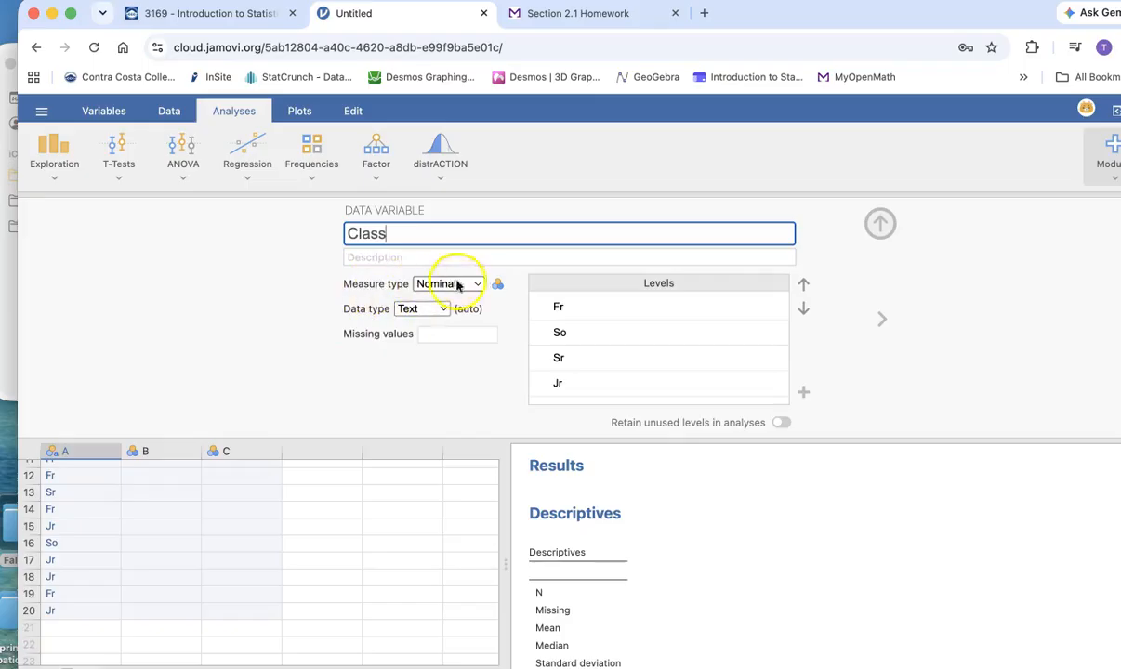
- Set the Class variable's measure type to Ordinal and move the Jr level ahead of Sr
click(477, 285)
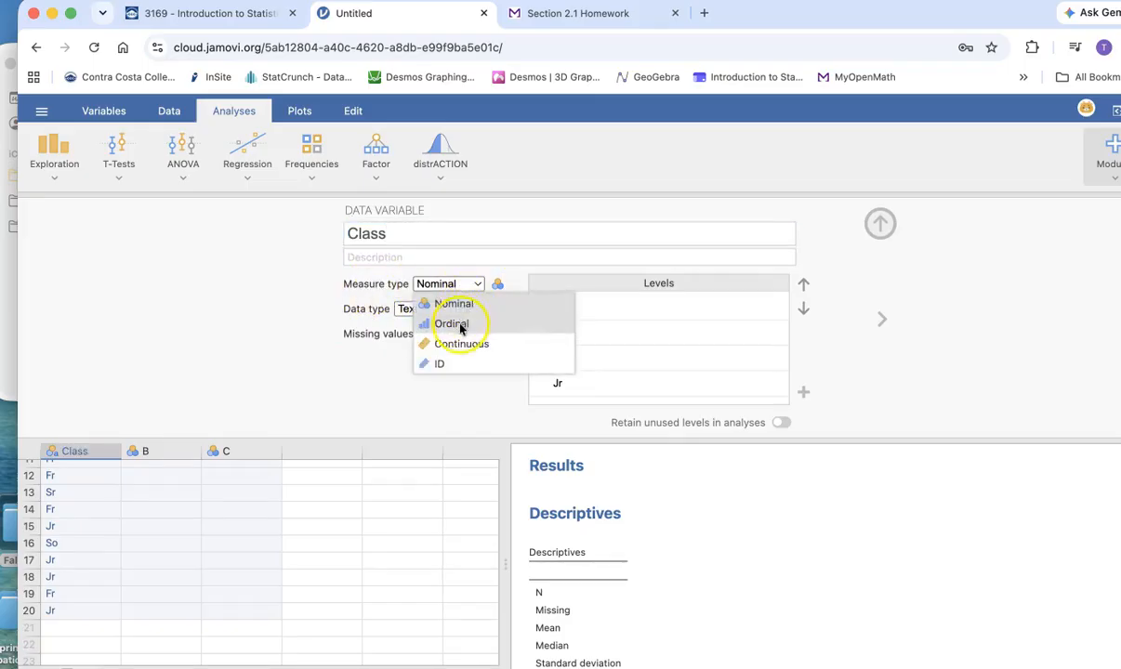
click(456, 324)
click(572, 357)
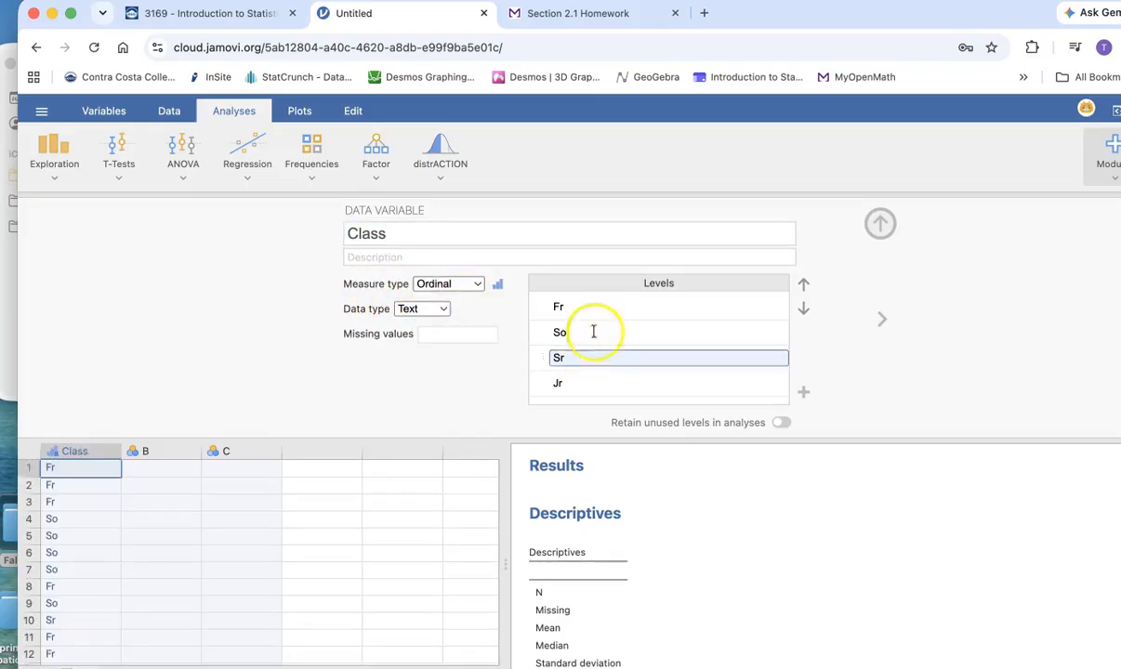
click(572, 307)
click(572, 332)
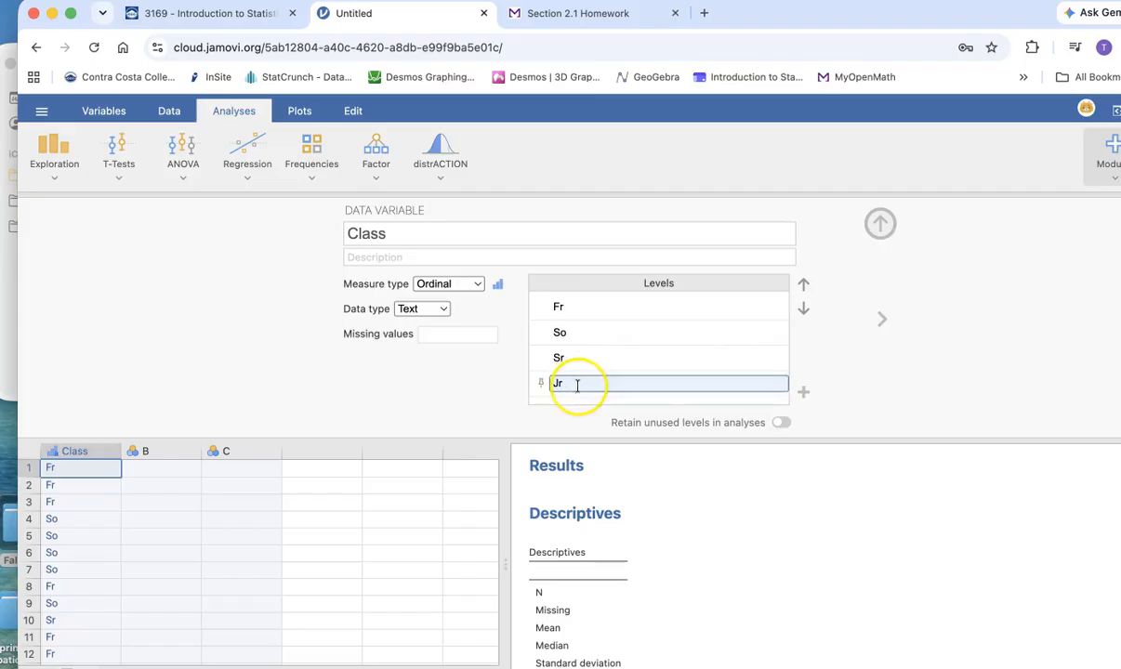
click(676, 391)
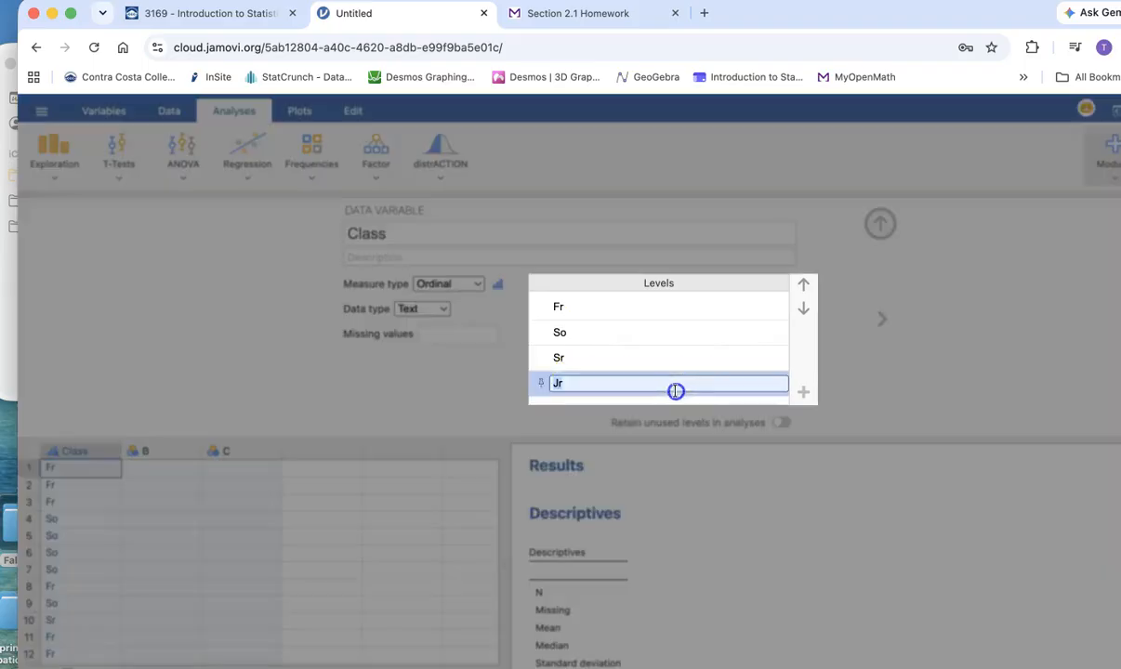
click(803, 284)
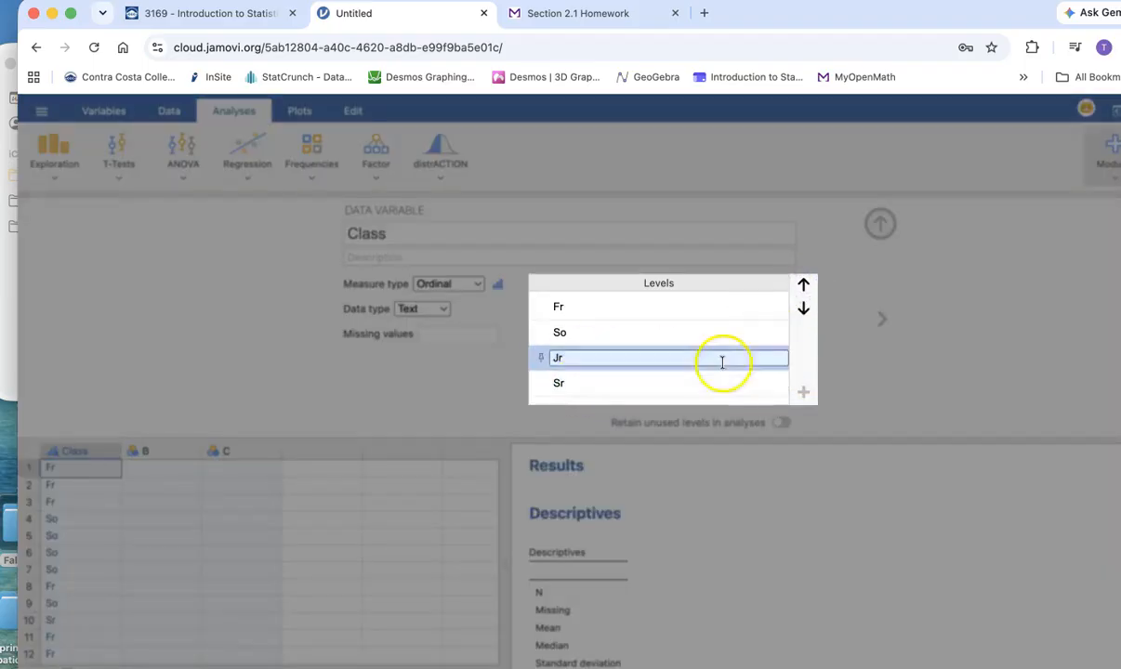
click(962, 294)
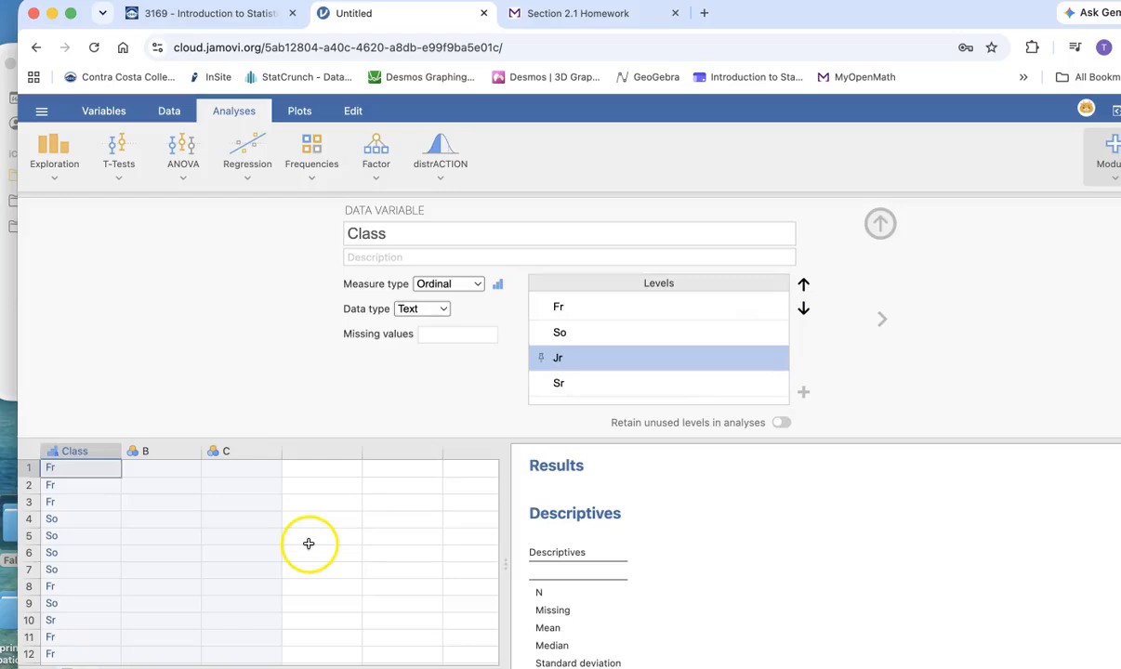
- Create a Descriptives analysis with Class as its variable
click(56, 164)
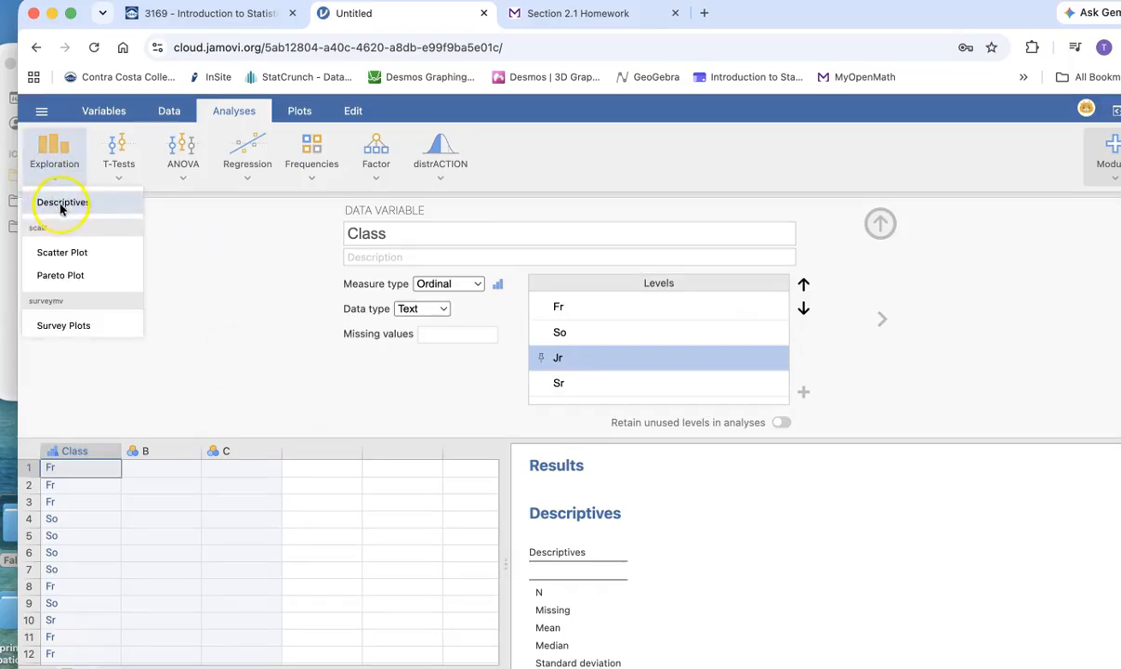
click(60, 204)
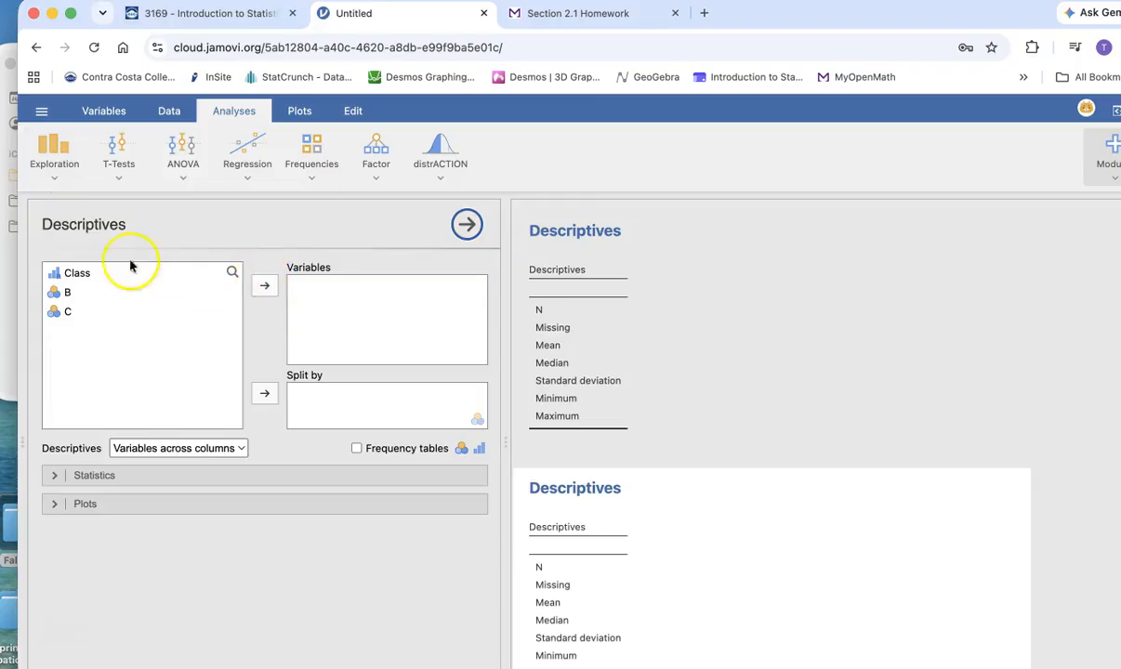
click(78, 278)
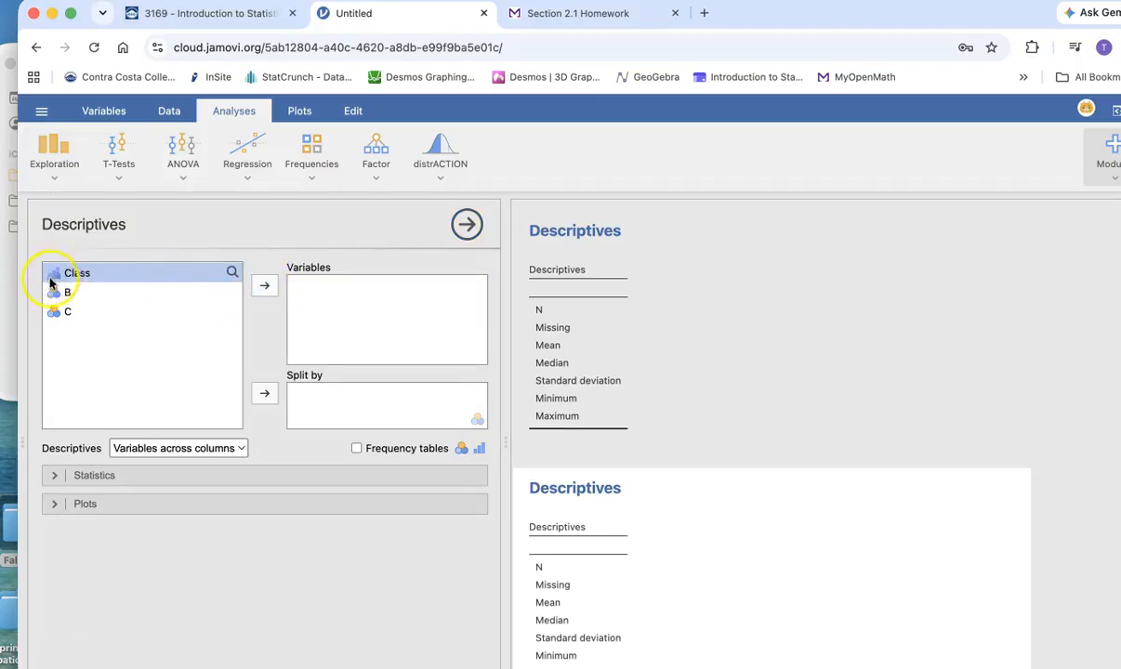
click(264, 285)
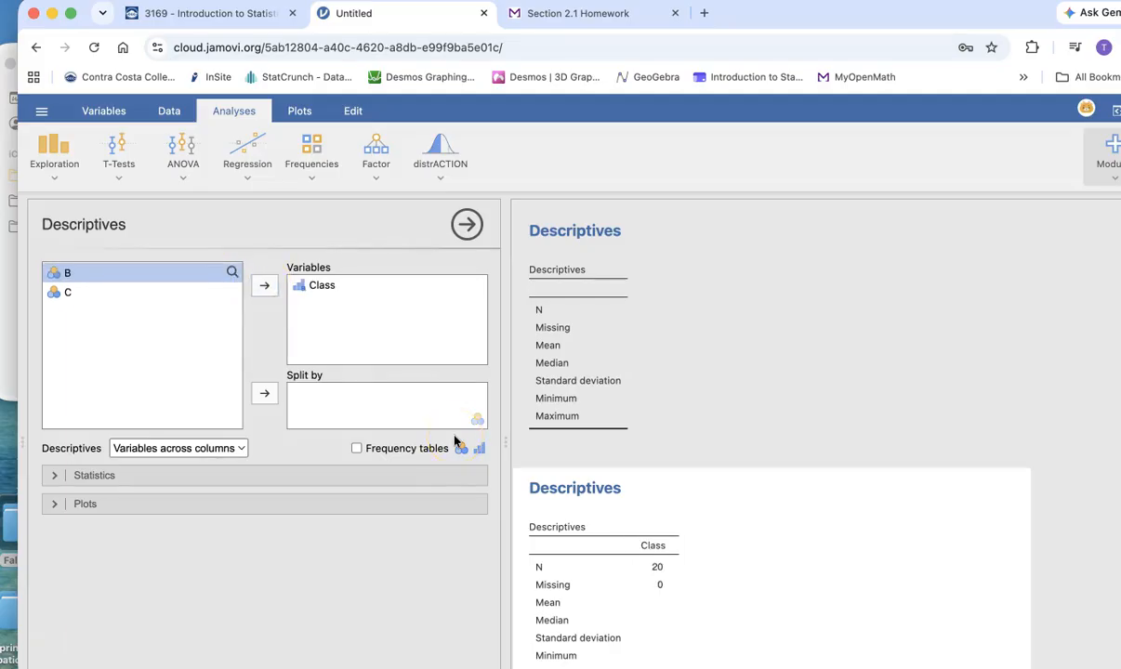
- Add a frequency table for Class to the Descriptives analysis and bring it into view in the results
click(599, 489)
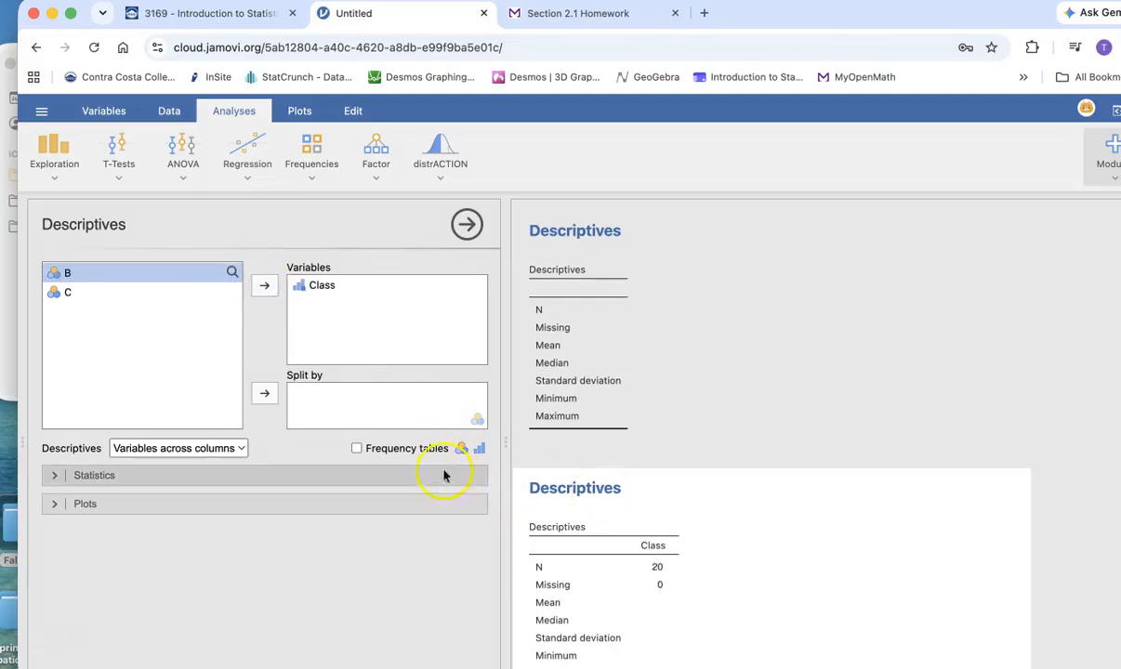
click(357, 450)
scroll(726, 495, down, 5)
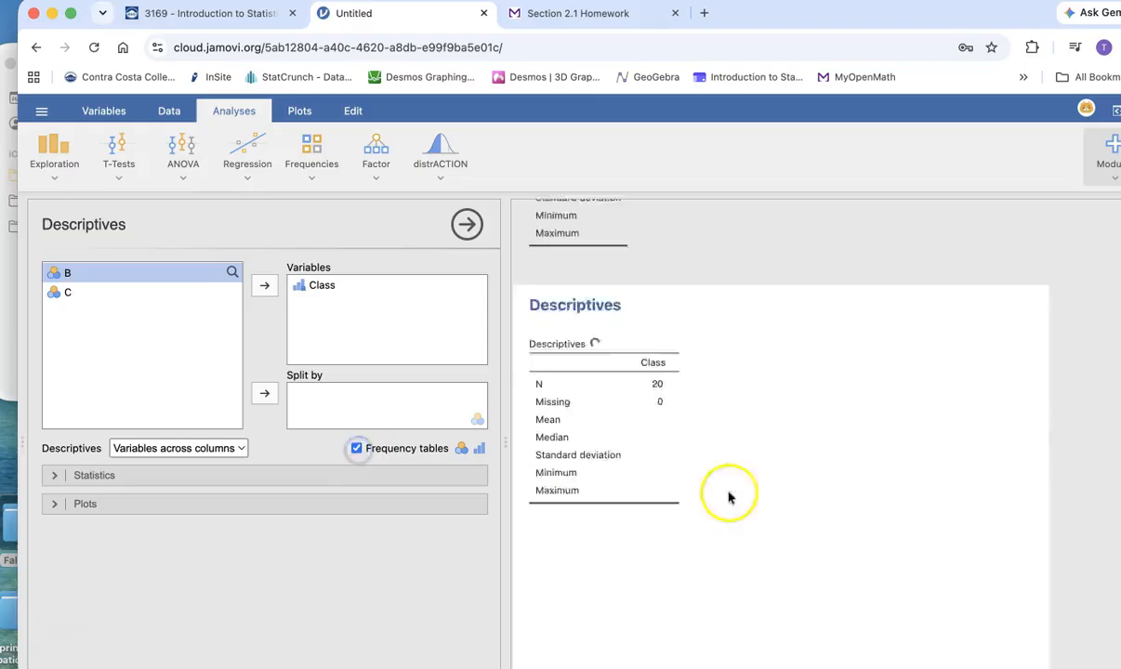
scroll(773, 513, down, 1)
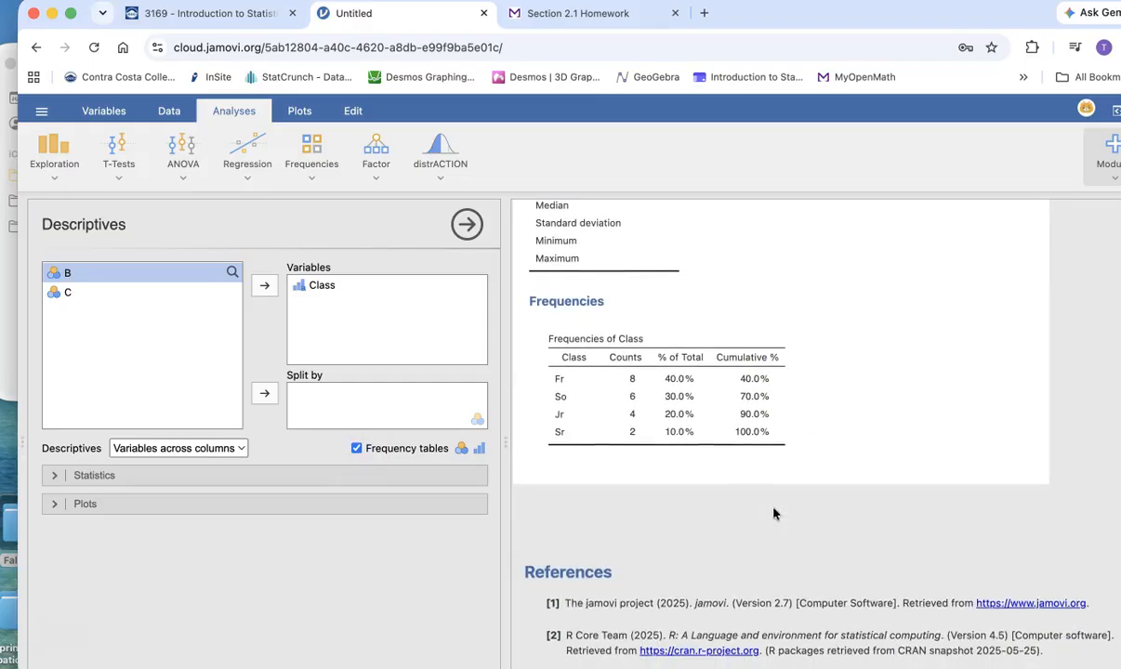
scroll(615, 465, down, 1)
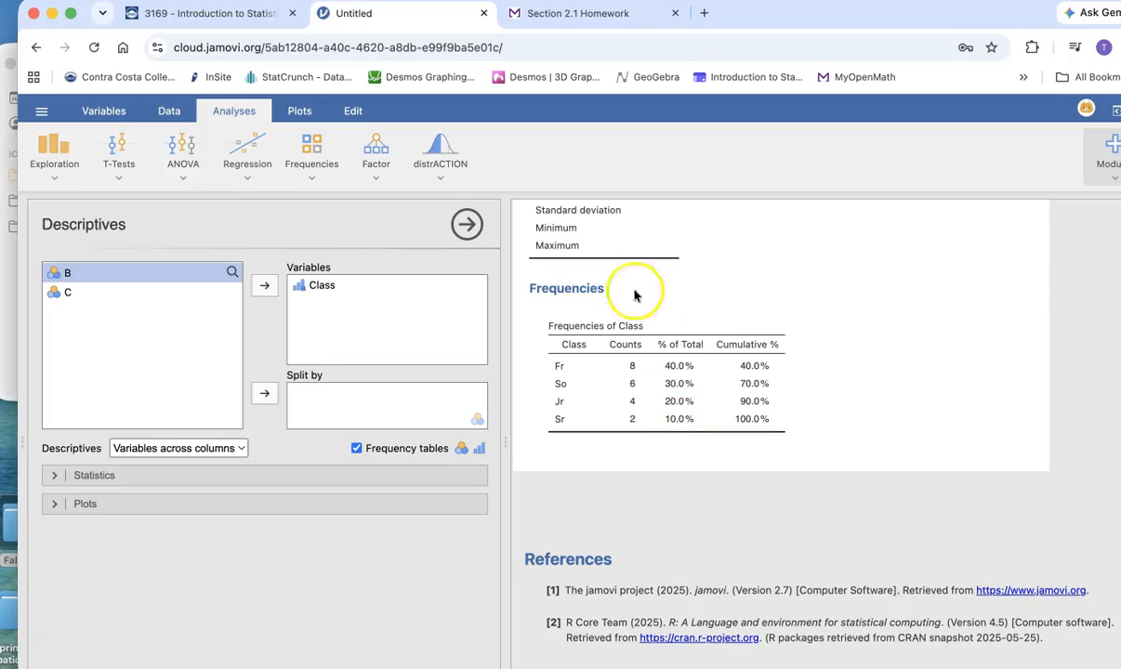
- In part a of the Section 2.1 Homework question in MyOpenMath, answer that data were collected for 1 qualitative variable
click(583, 19)
scroll(502, 367, down, 3)
scroll(502, 365, down, 5)
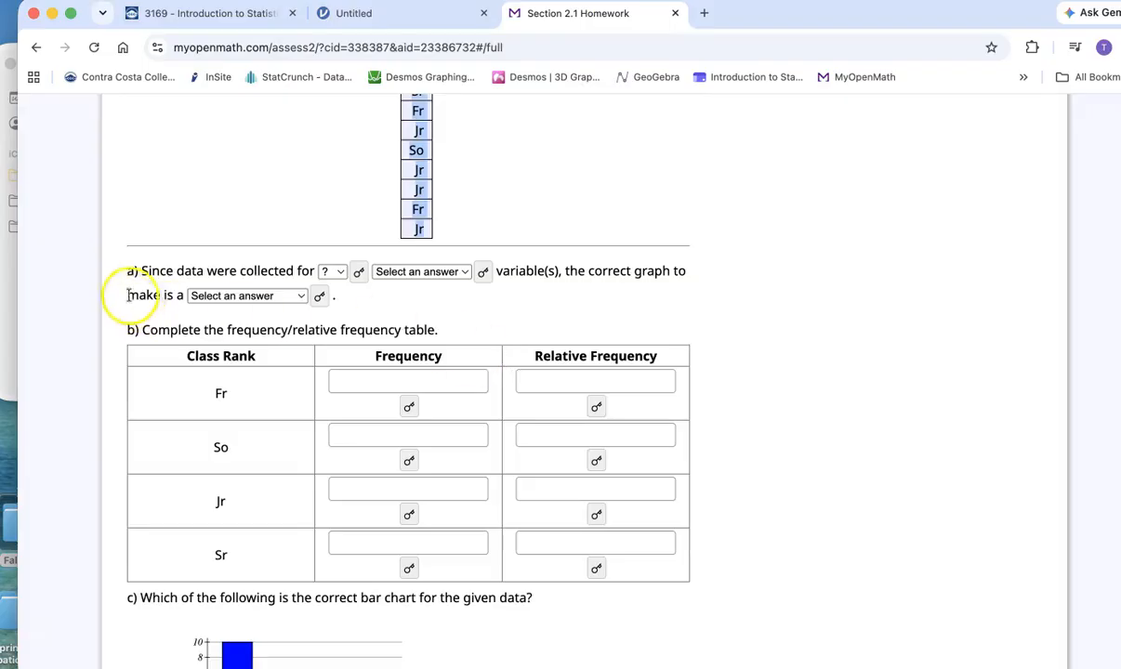
click(339, 272)
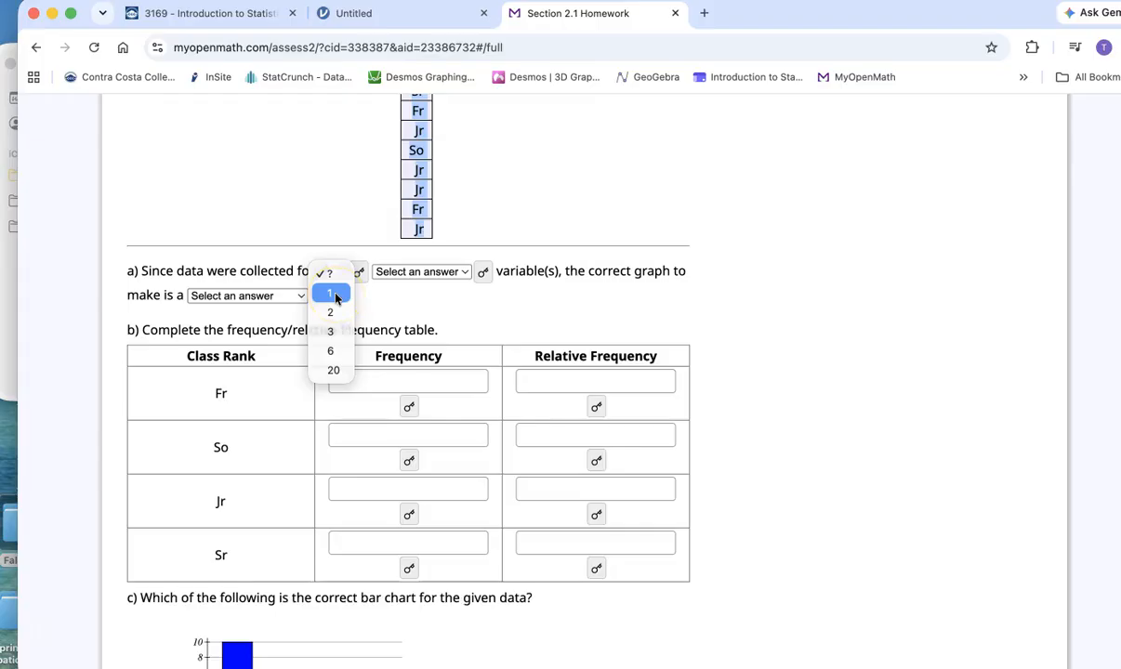
click(331, 294)
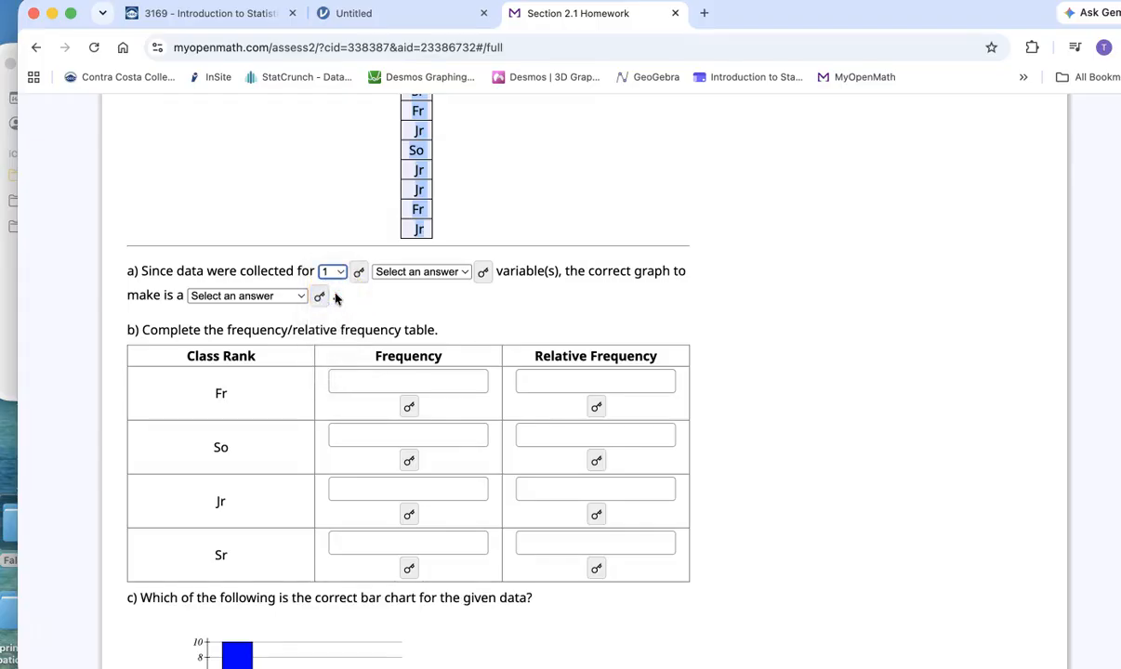
click(483, 272)
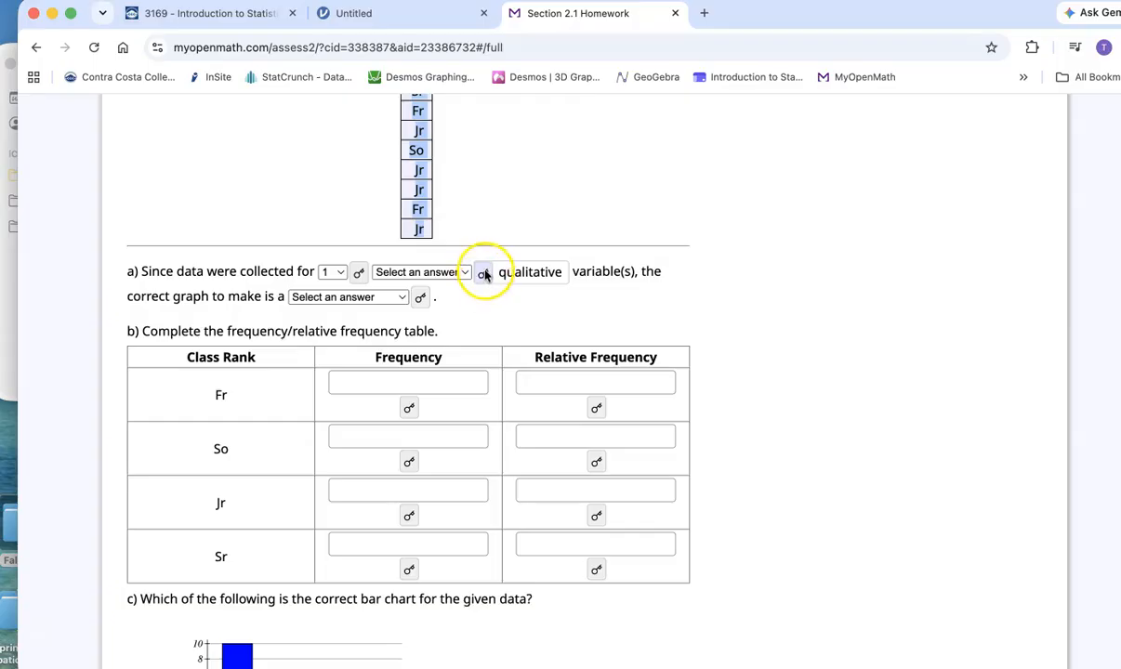
click(484, 272)
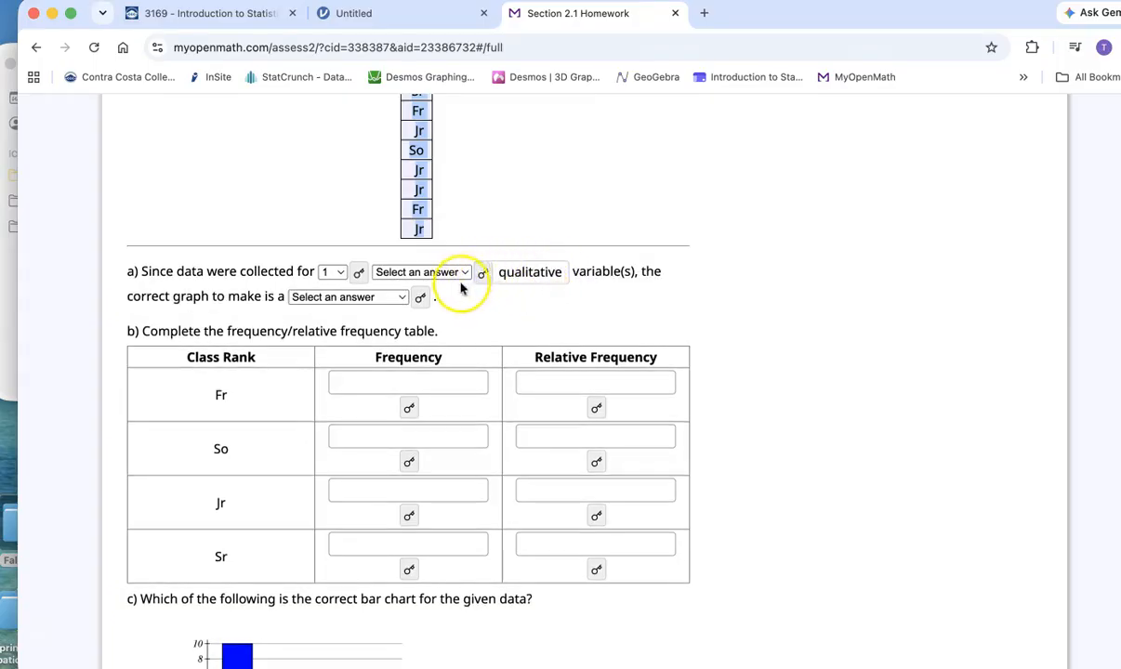
click(459, 274)
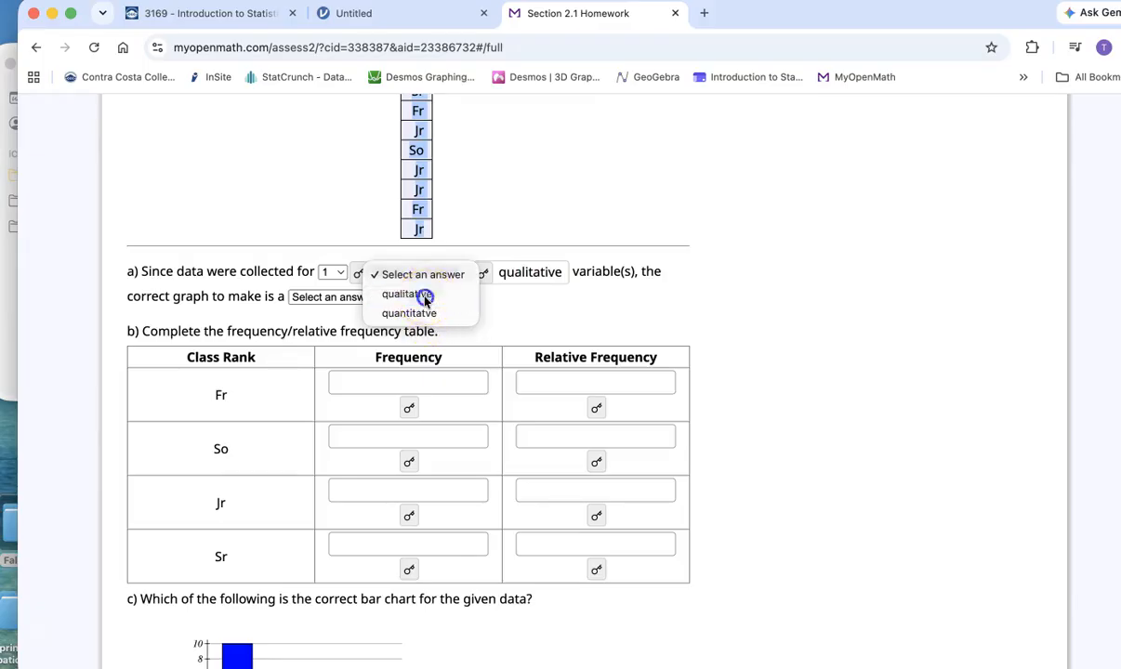
click(425, 296)
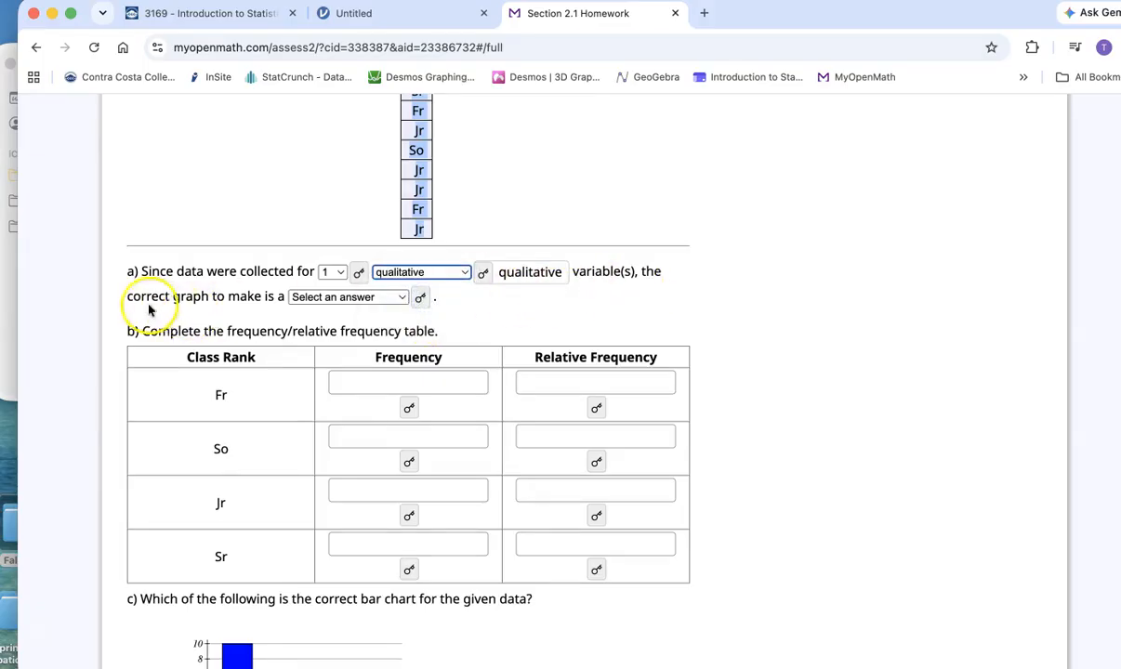
- Reveal the answer hint for the graph type in part a, hide it again, and choose bar chart as the answer
click(420, 299)
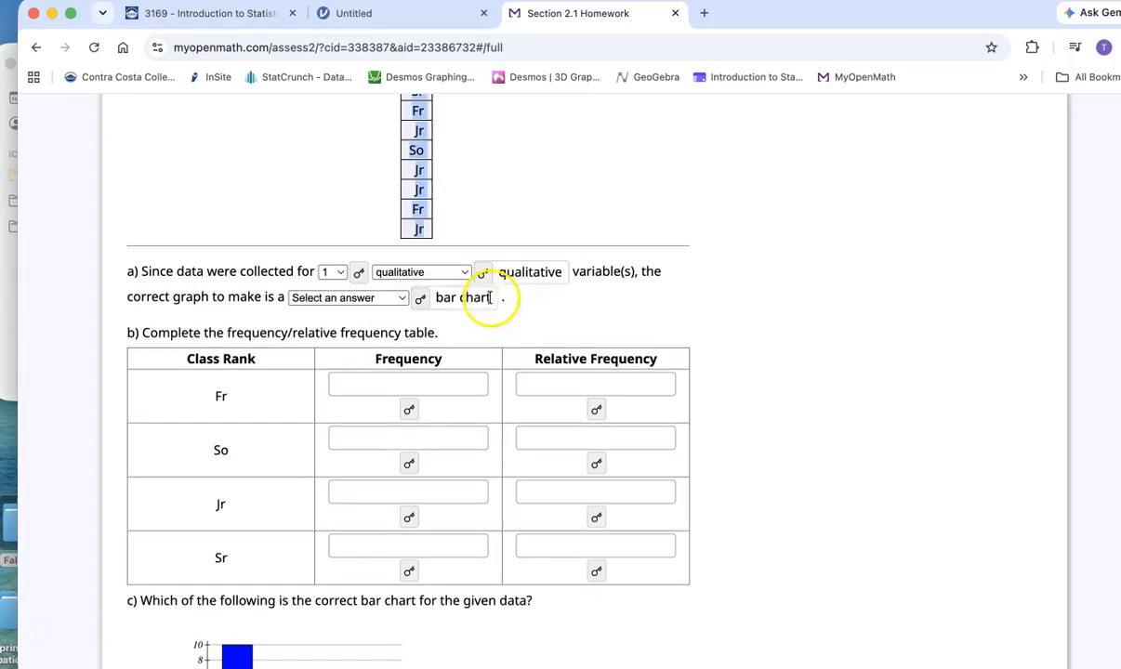
click(420, 298)
click(404, 299)
click(358, 318)
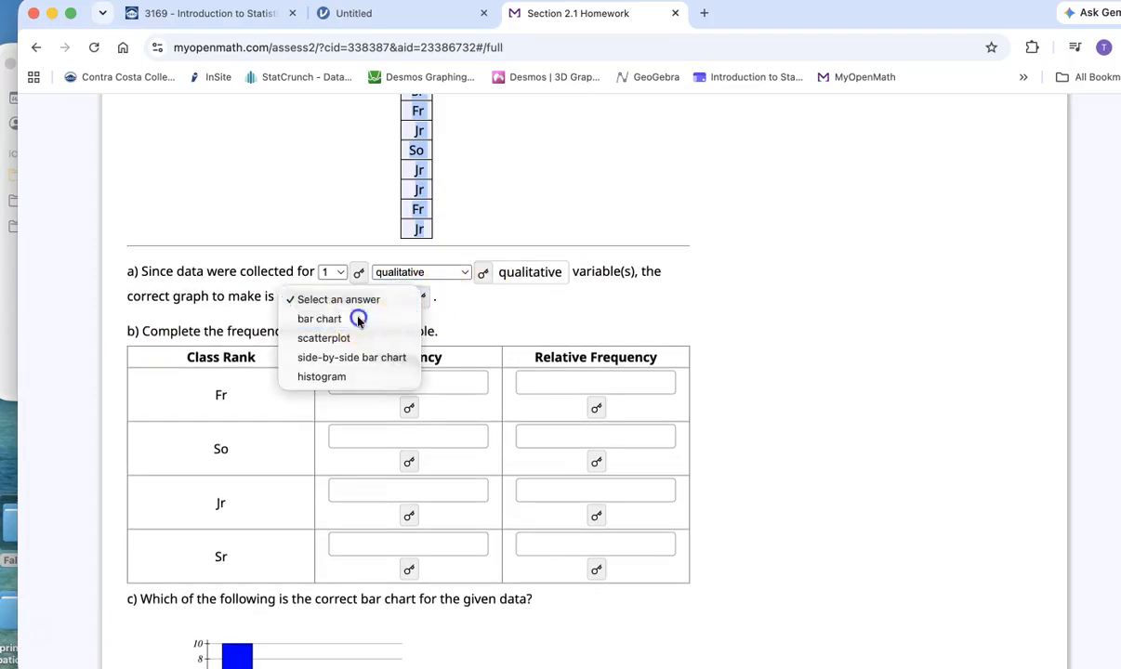
- Fill in part b's Frequency column from the jamovi counts: Fr 8, So 6, Jr 4 and Sr 2
scroll(805, 395, down, 2)
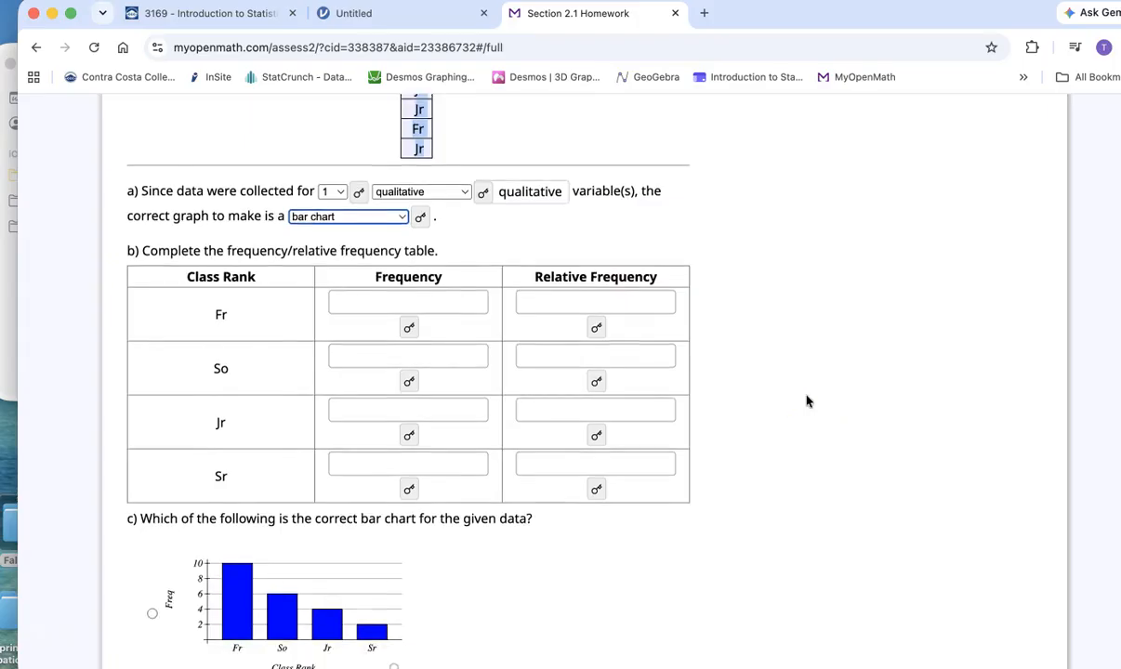
click(418, 300)
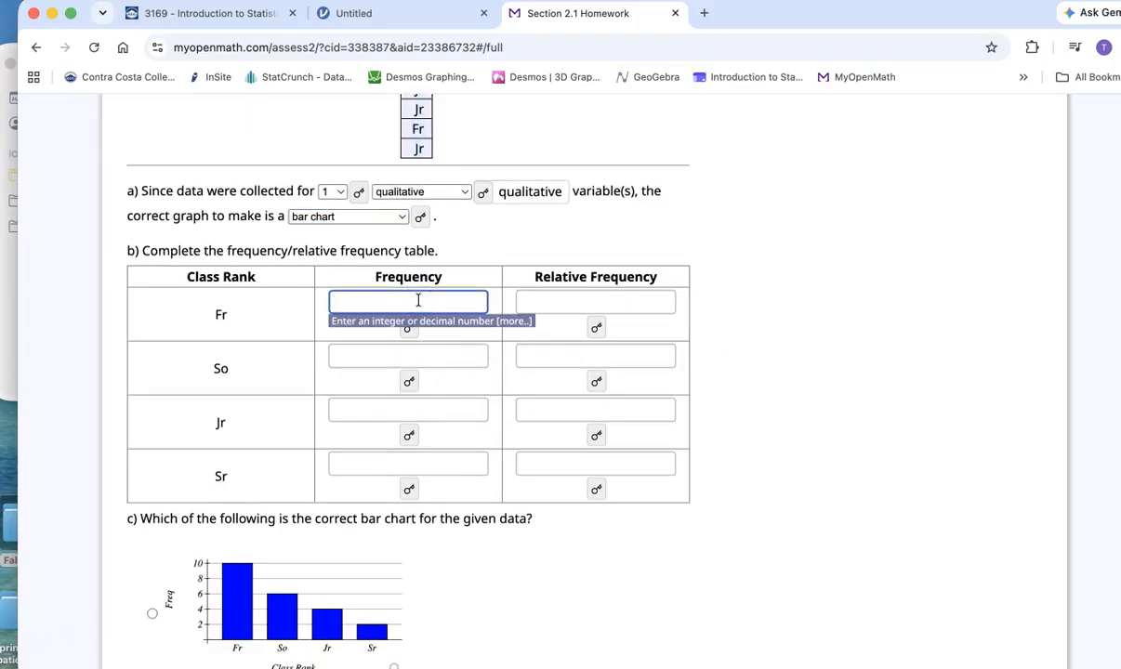
click(372, 13)
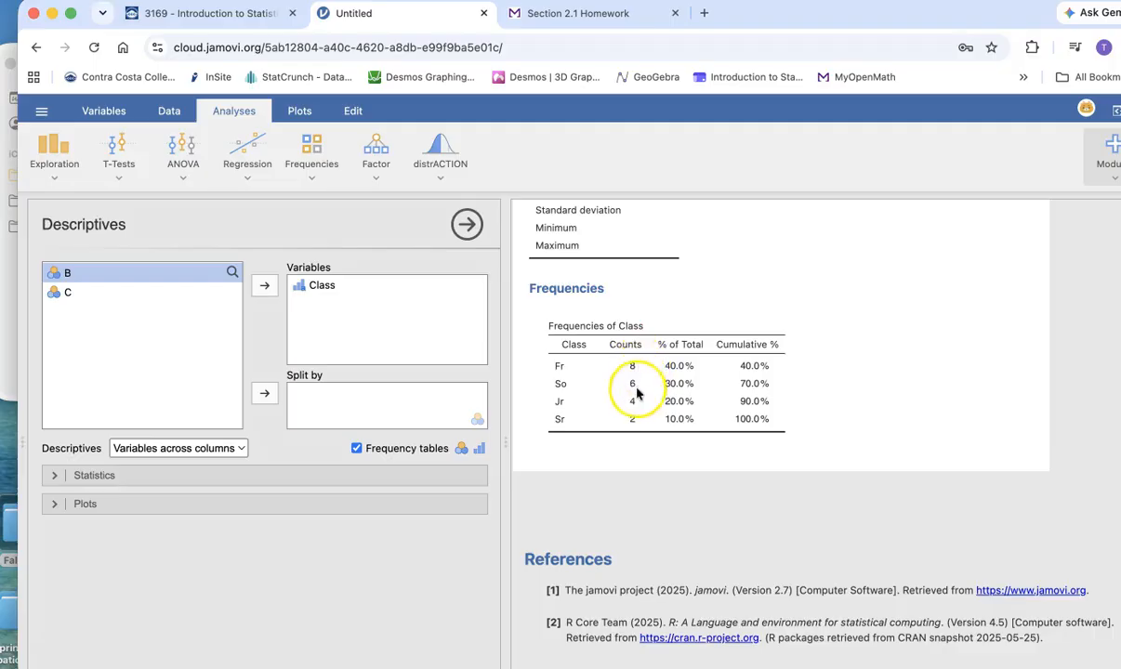
click(563, 13)
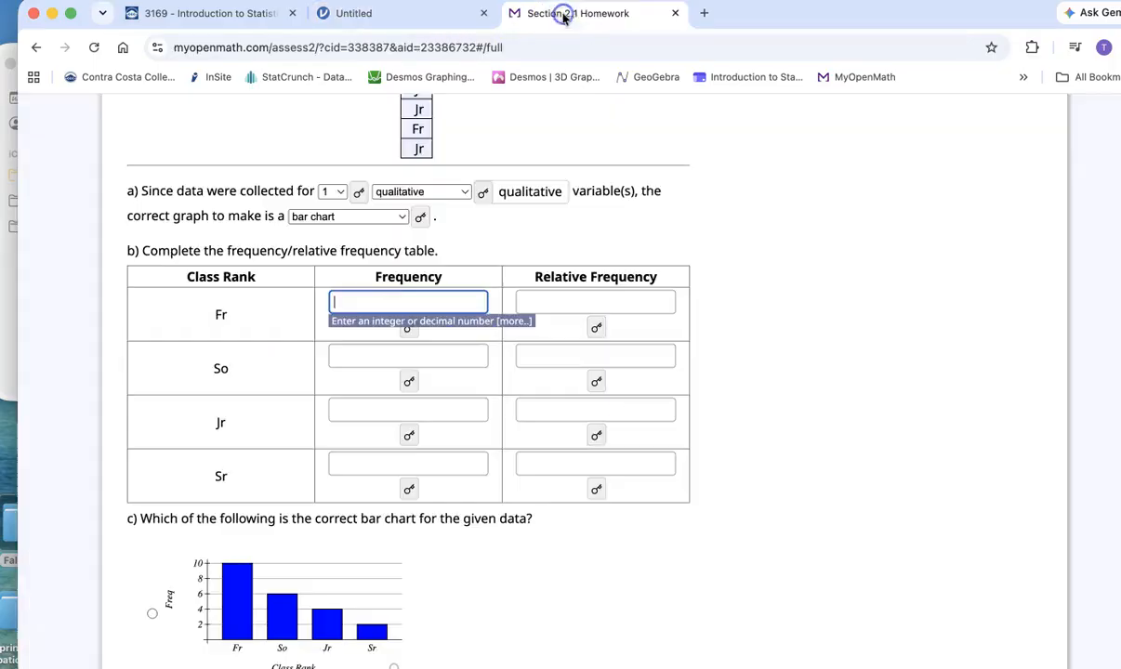
text(8)
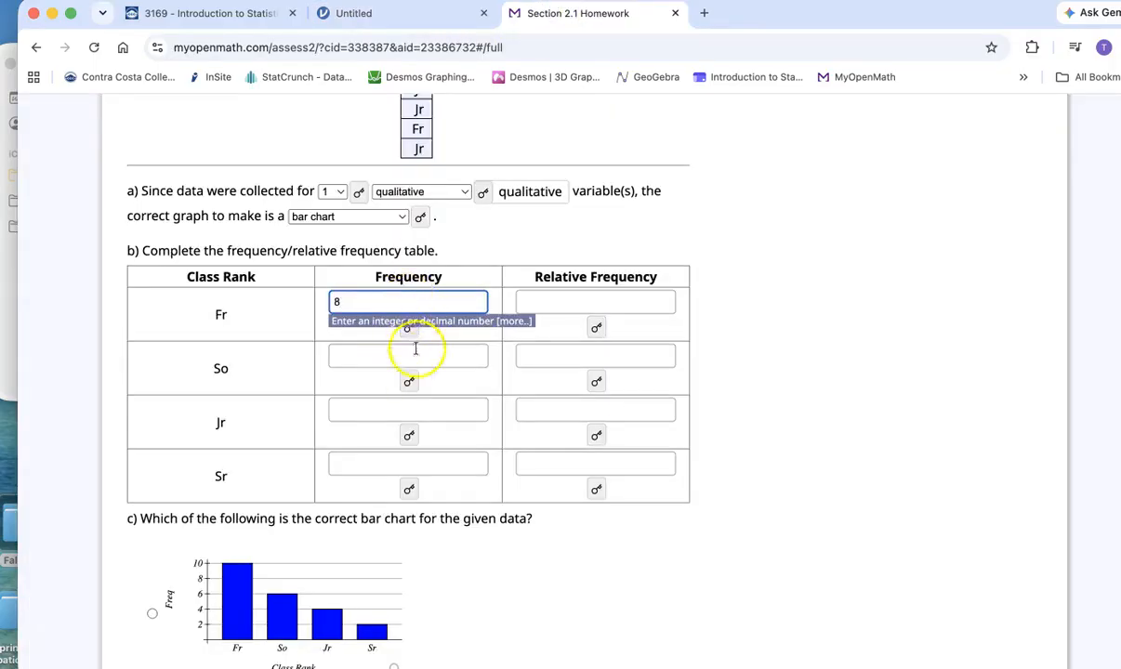
click(418, 360)
text(6)
click(419, 411)
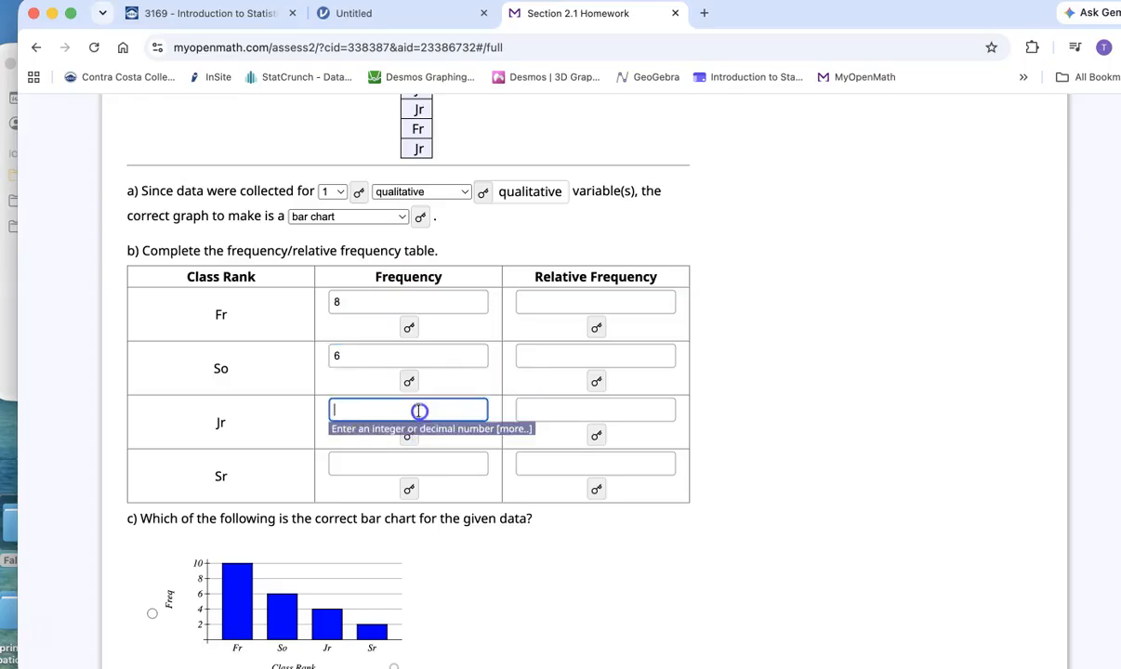
click(422, 464)
text(2)
- Enter the relative frequencies for Fr as 0.40 and So as 0.30, taken from jamovi's % of Total column
click(569, 299)
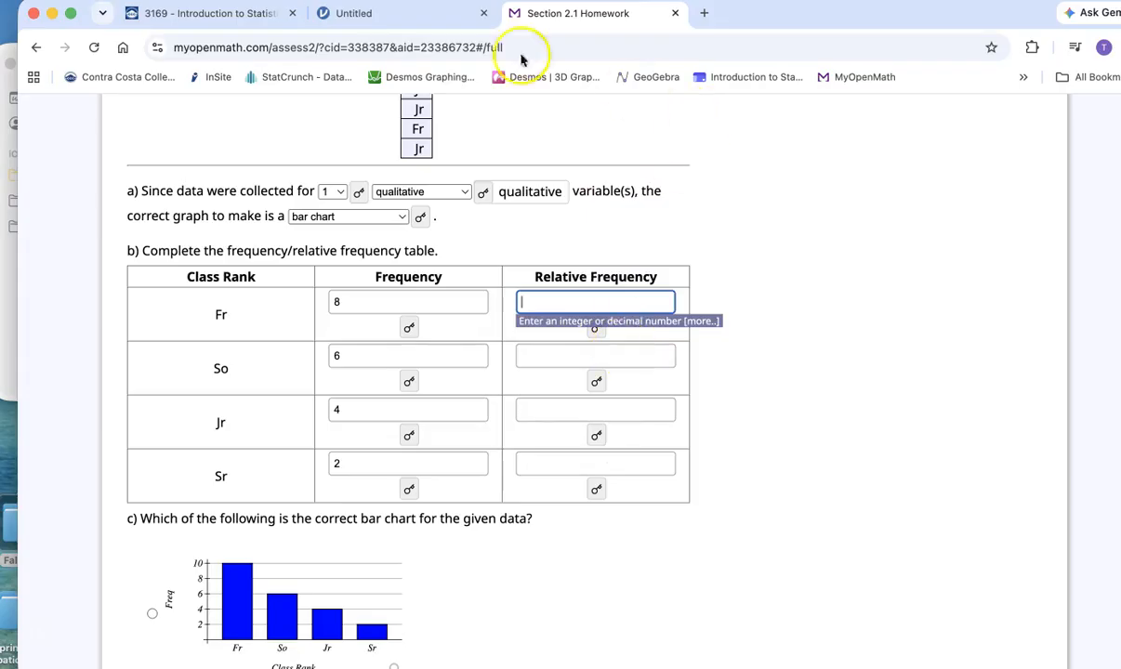
click(402, 17)
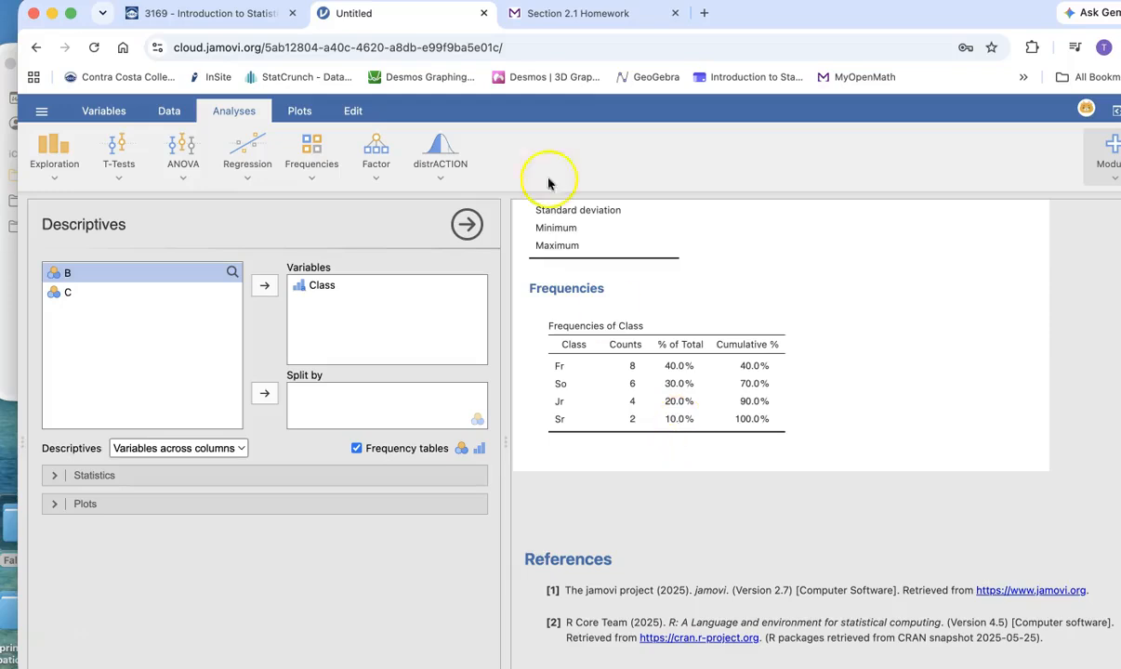
click(594, 15)
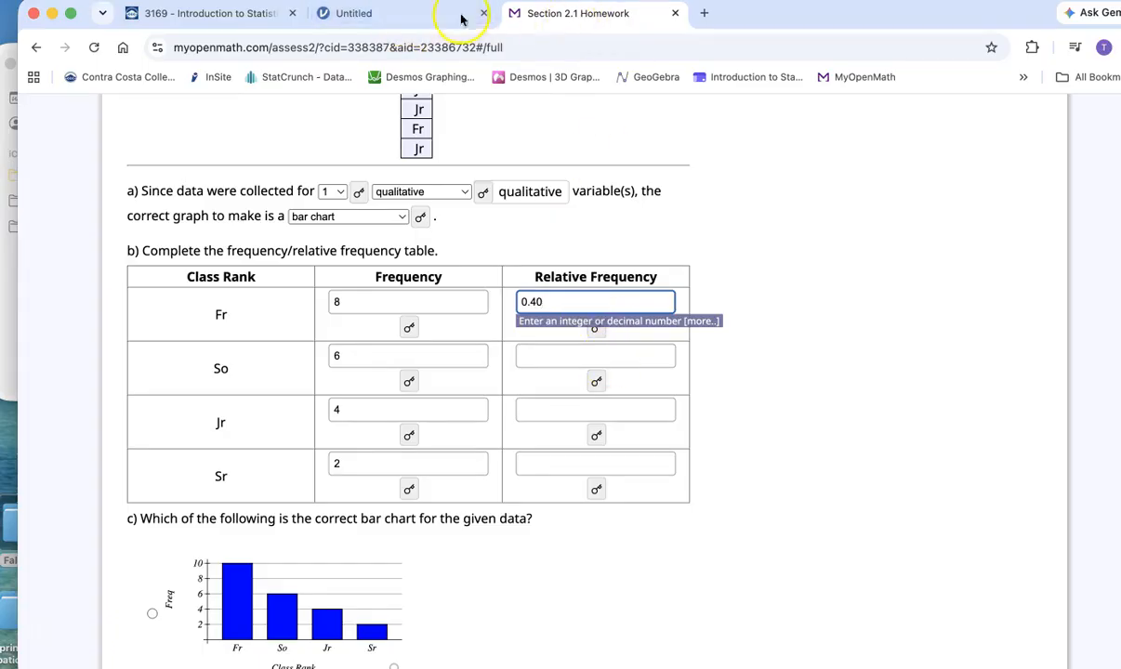
click(406, 16)
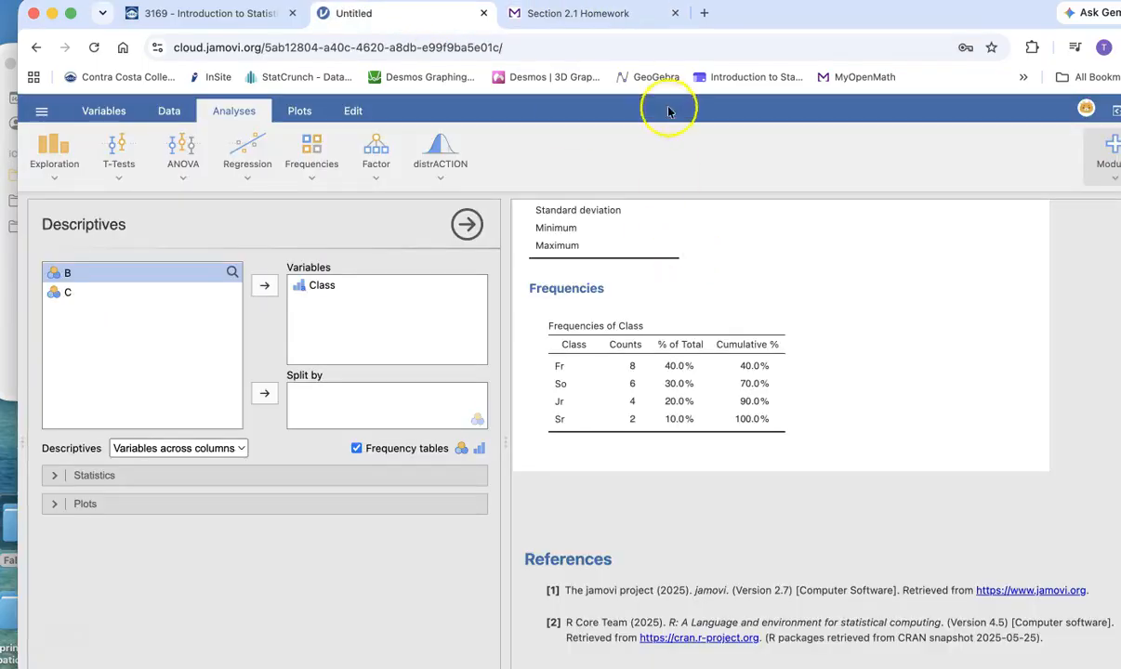
click(583, 16)
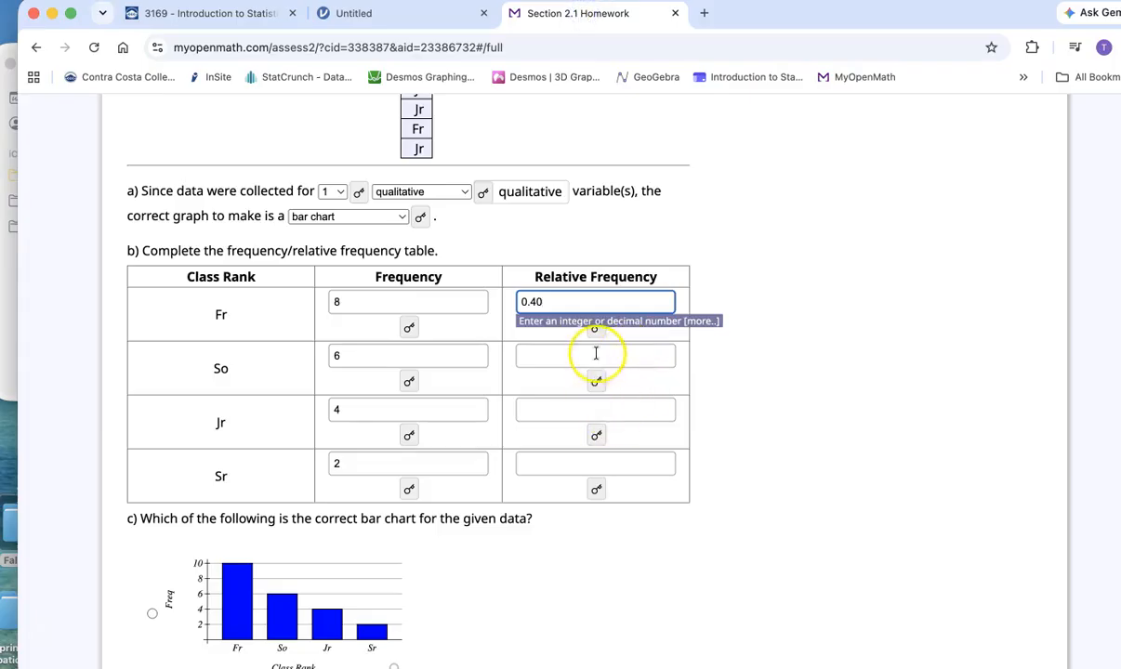
click(598, 354)
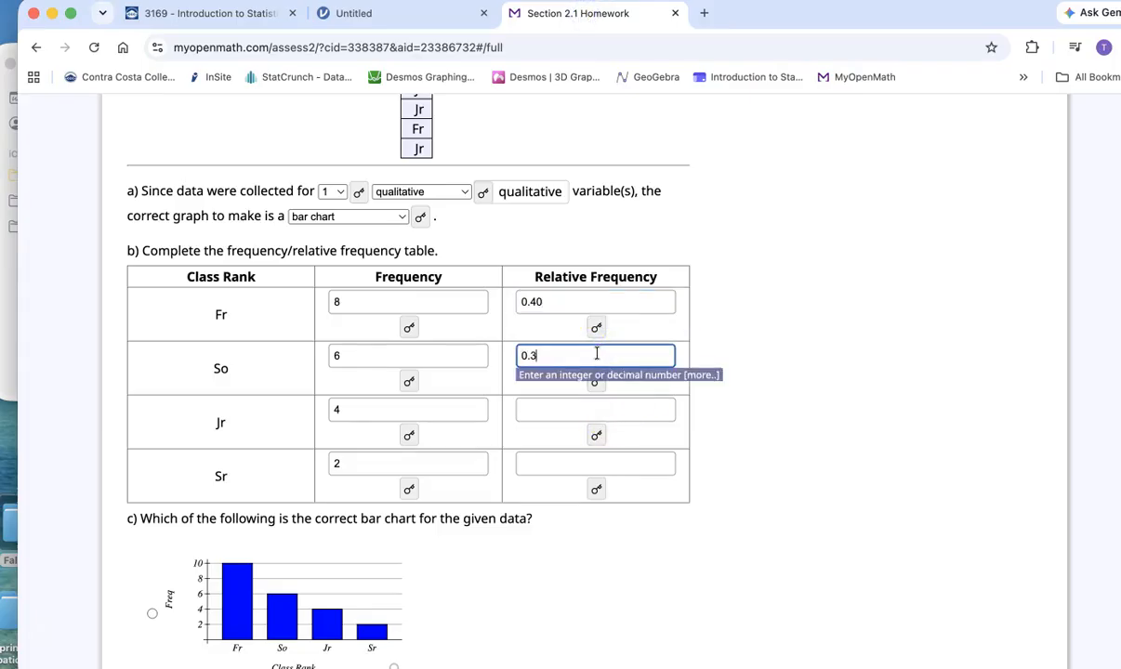
- Enter the relative frequencies for Jr as 0.20 and Sr as 0.10, leaving the Jr answer hint hidden
click(596, 434)
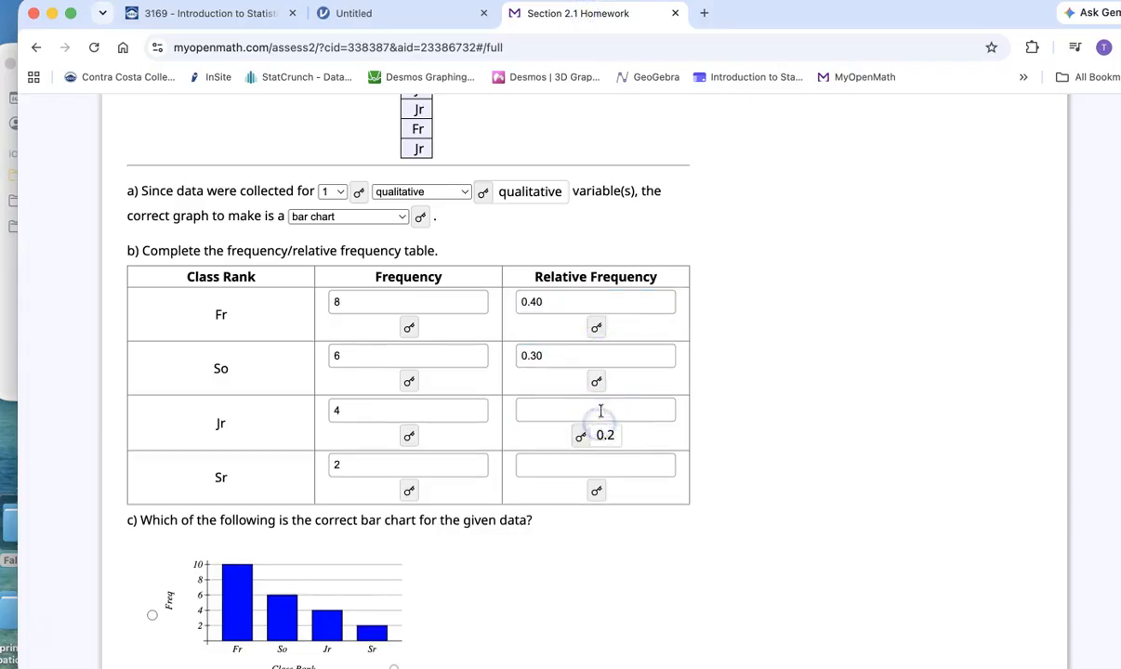
click(600, 410)
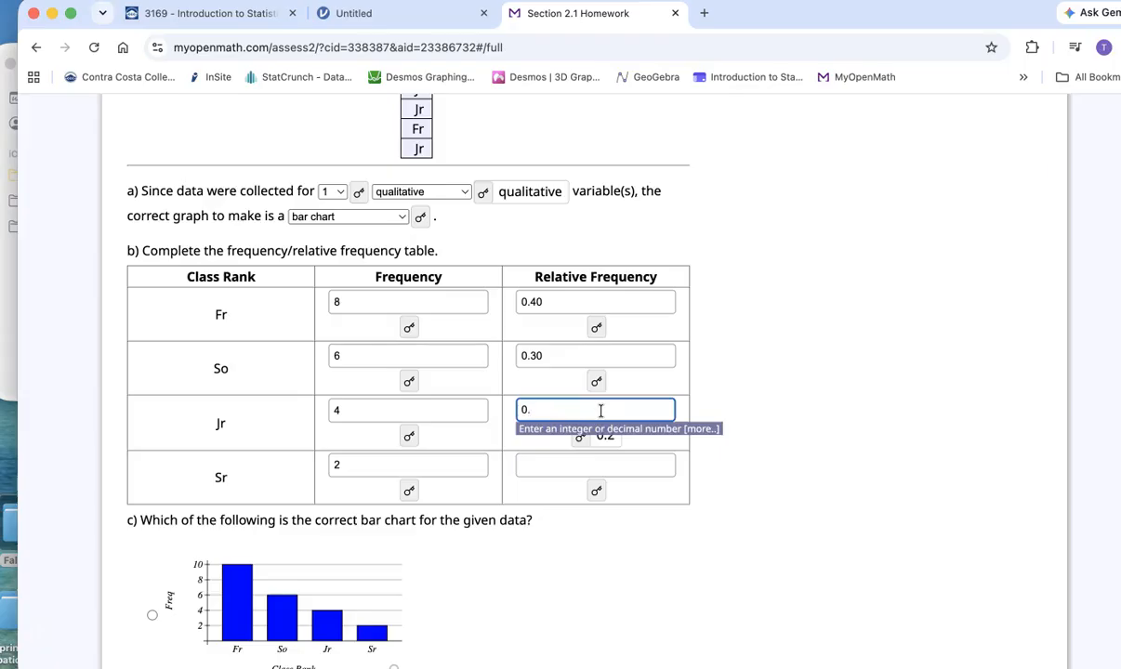
click(594, 468)
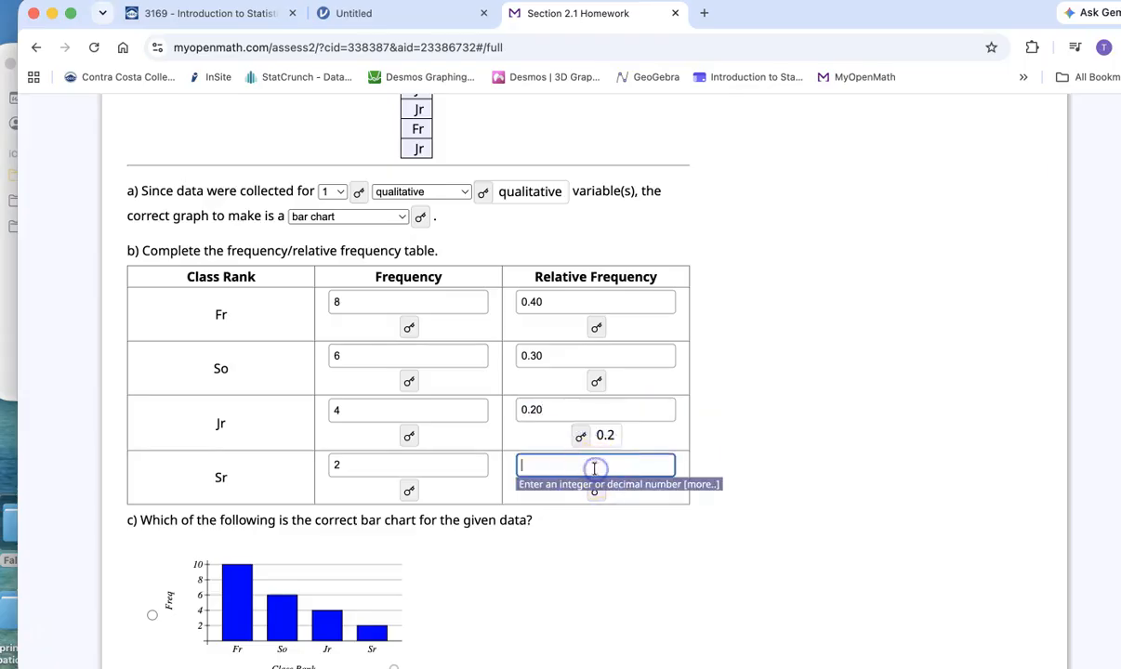
click(582, 434)
key(0)
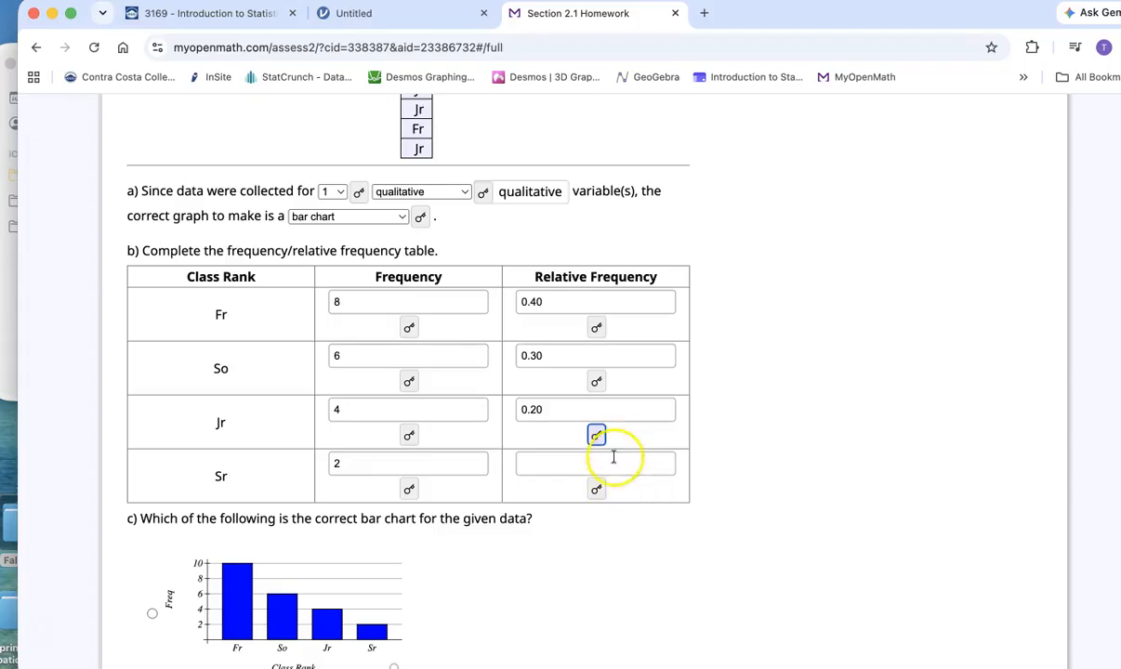
click(615, 461)
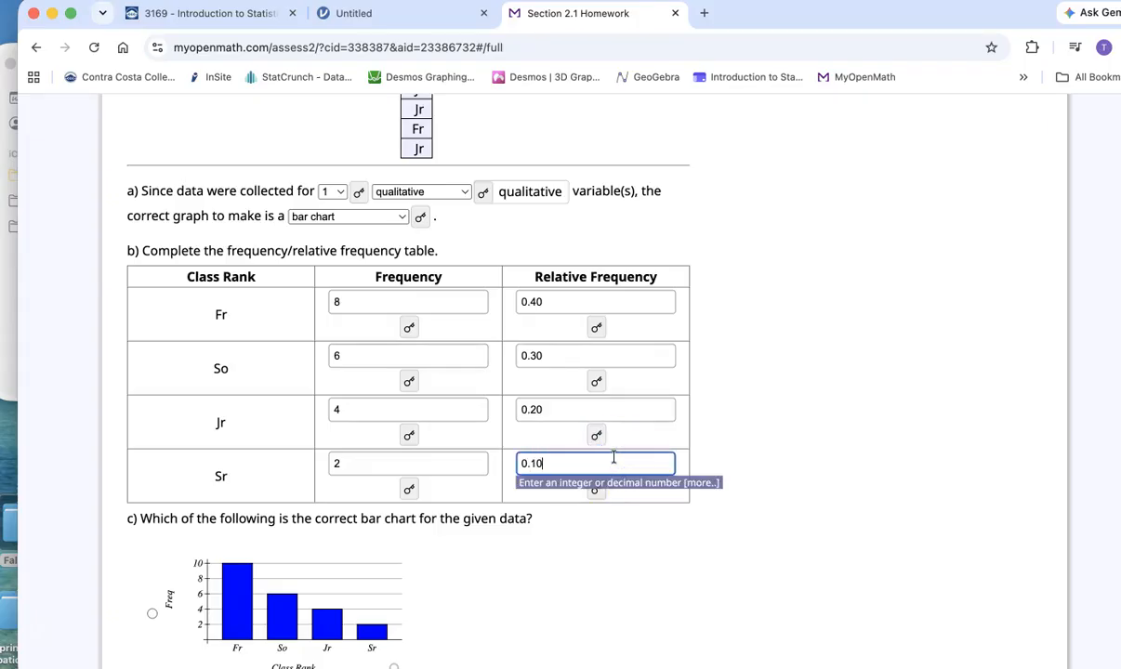
- Answer part c by selecting the bar chart with frequencies Fr 8, So 6, Jr 4 and Sr 2
scroll(542, 553, down, 5)
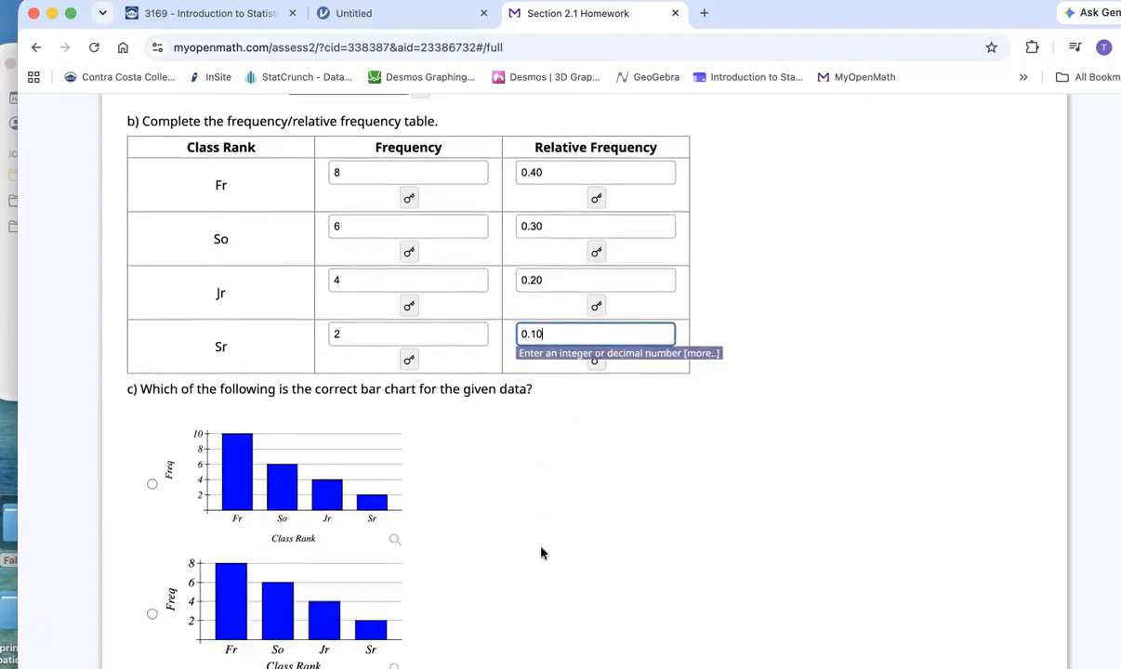
scroll(549, 453, up, 1)
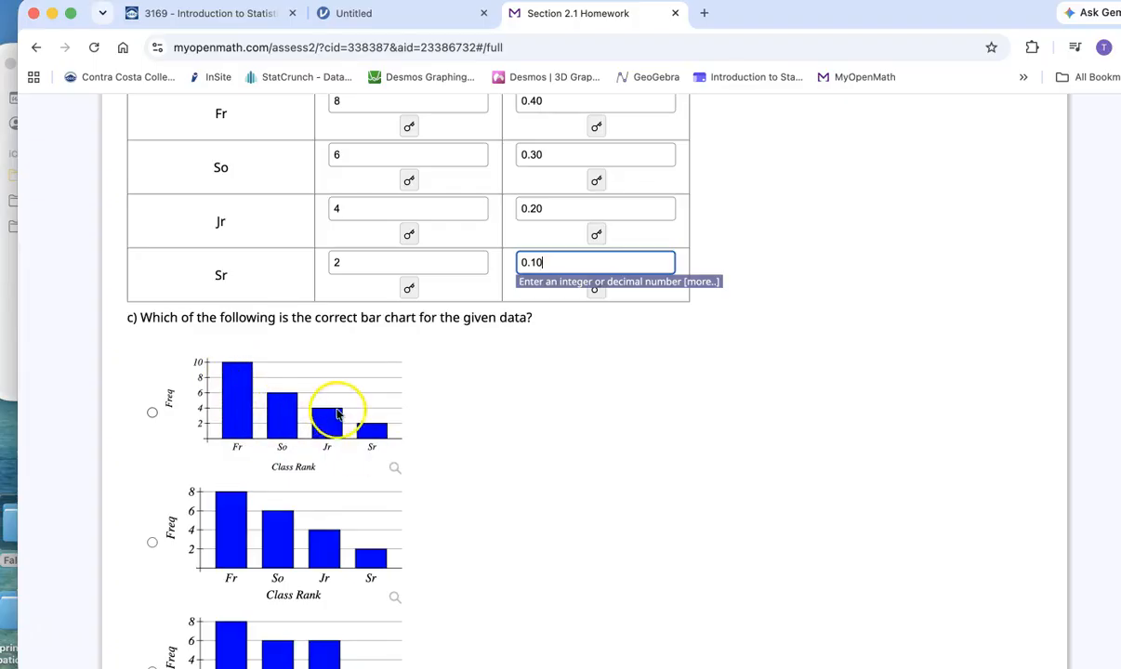
scroll(521, 383, up, 3)
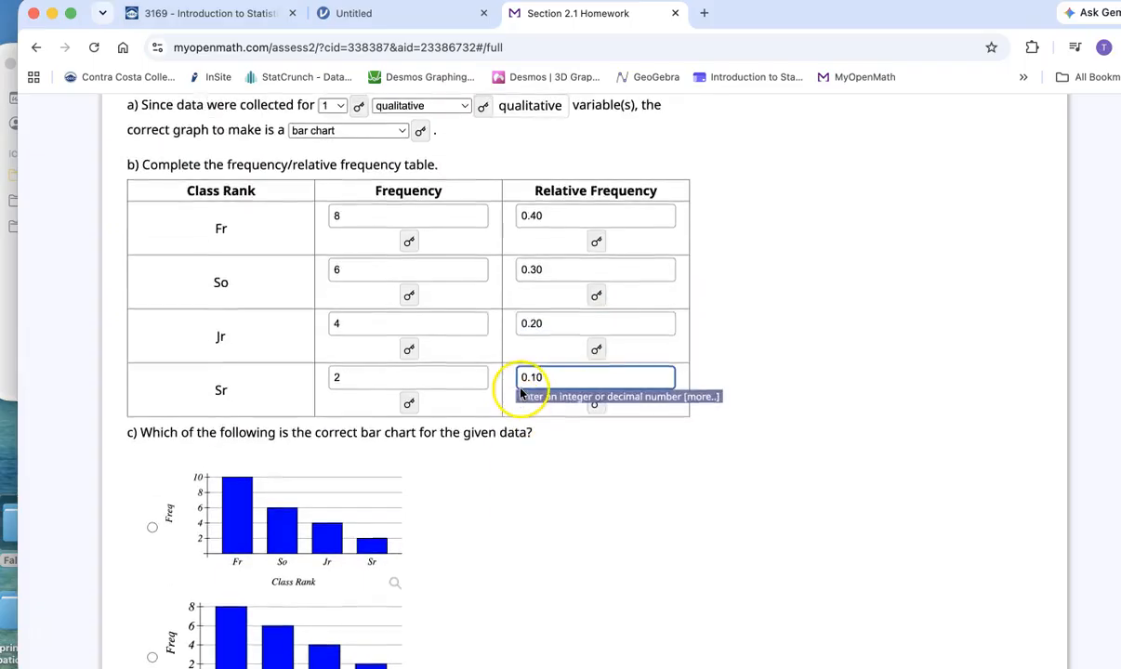
scroll(481, 482, down, 3)
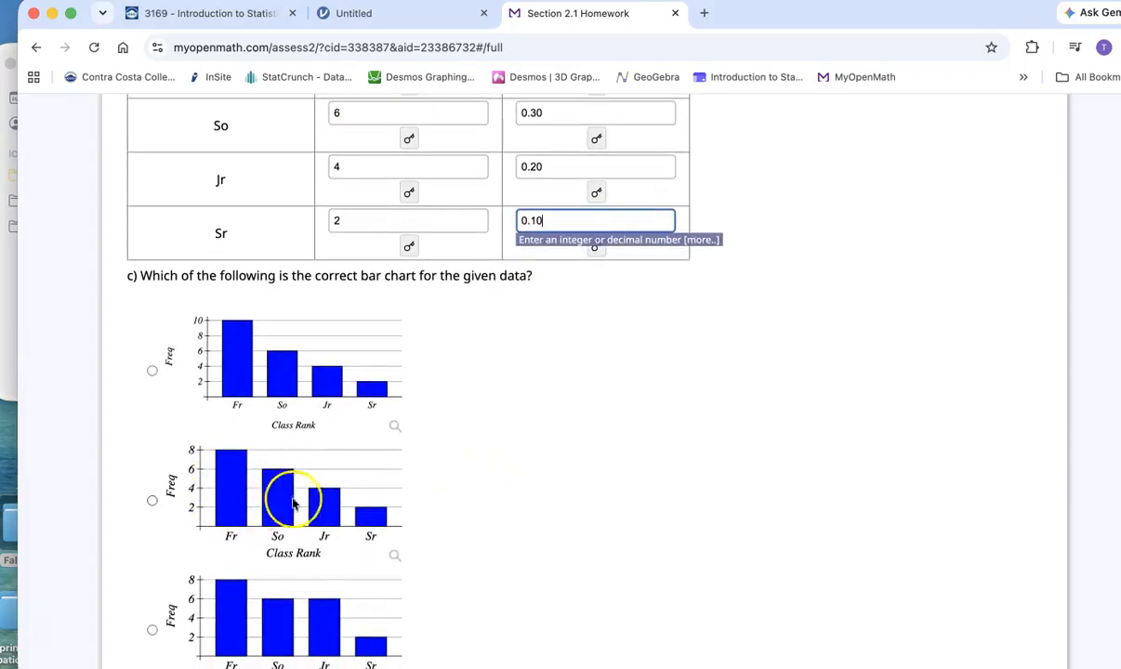
scroll(279, 492, down, 1)
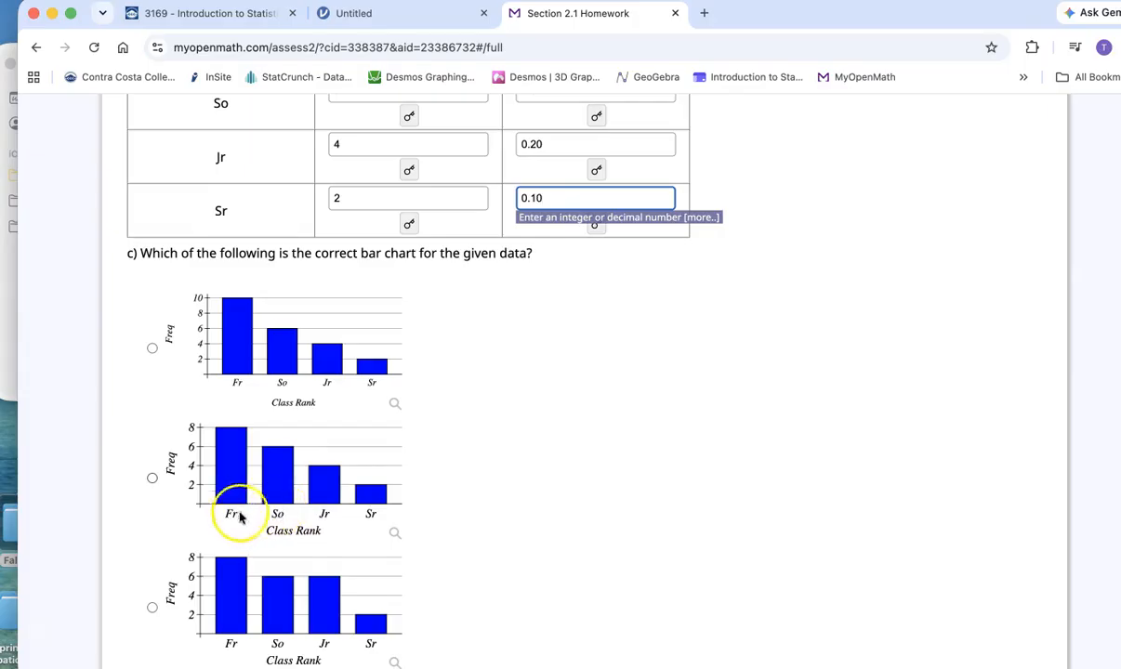
click(153, 478)
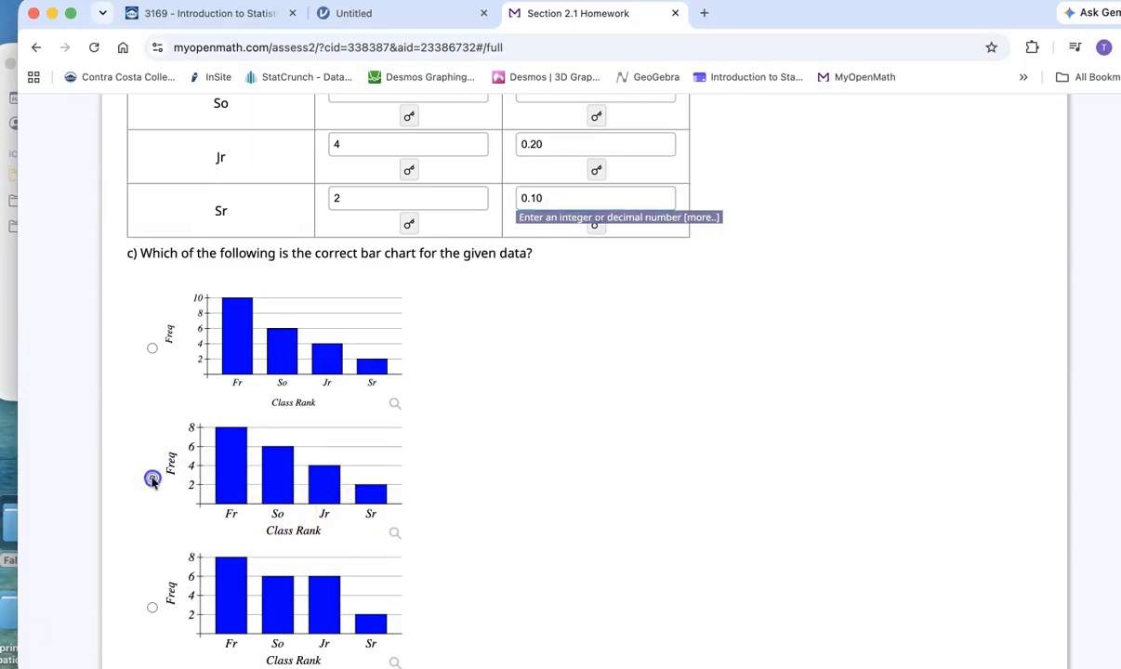
- Answer part d by selecting the pie chart with Fr 40%, So 30%, Jr 20% and Sr 10%
scroll(605, 511, down, 5)
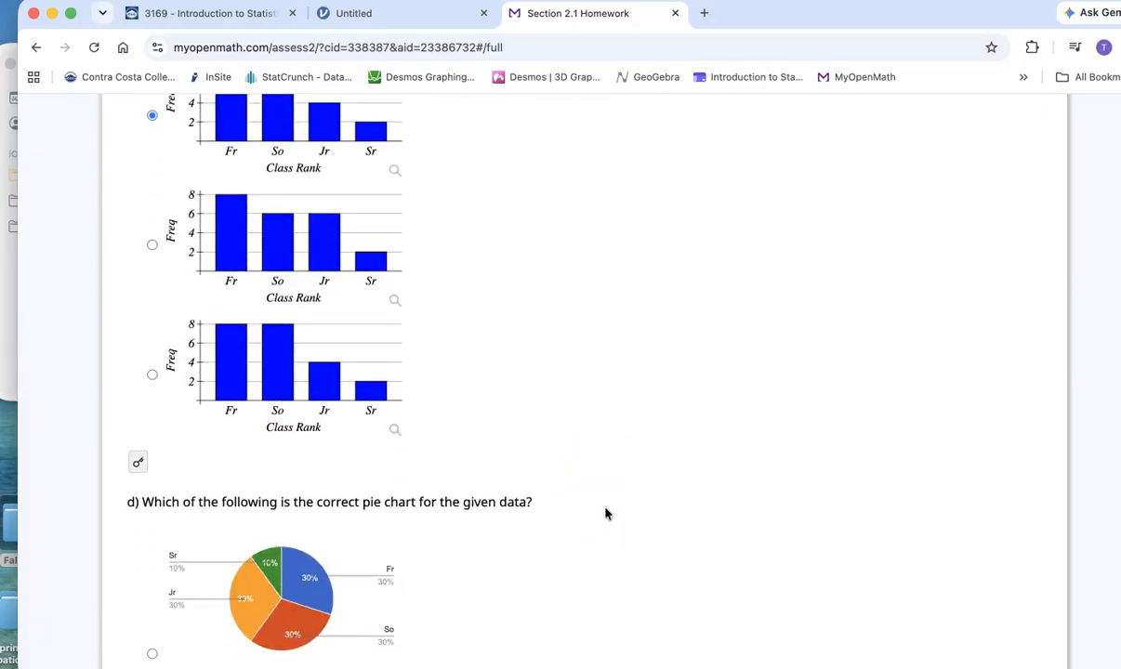
scroll(605, 514, down, 8)
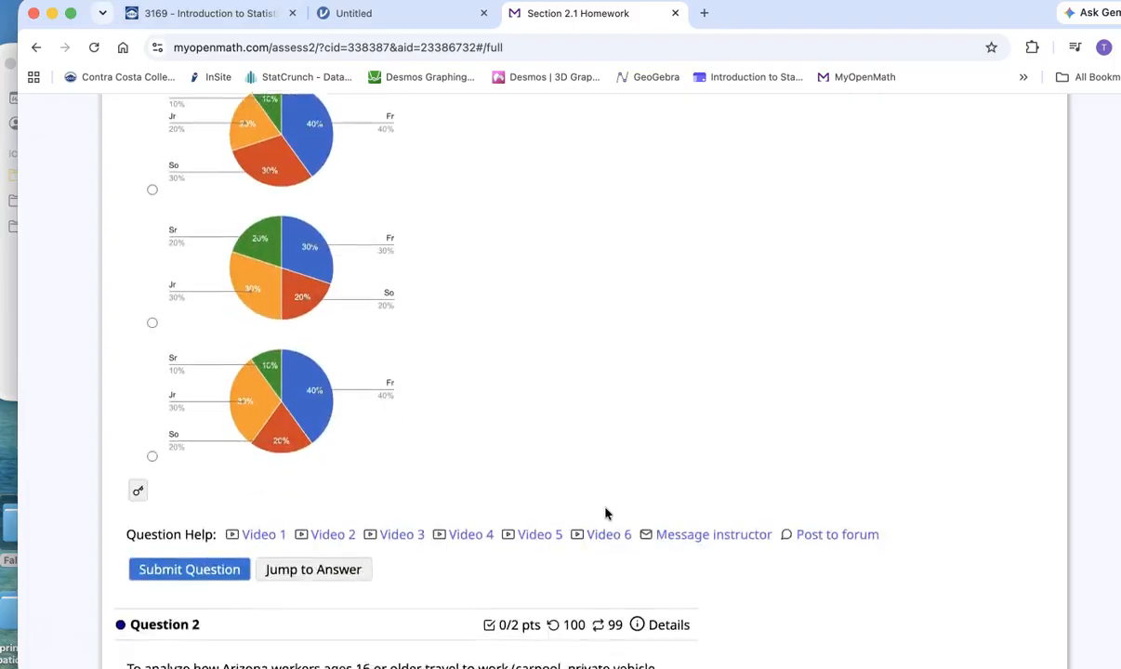
scroll(605, 514, down, 1)
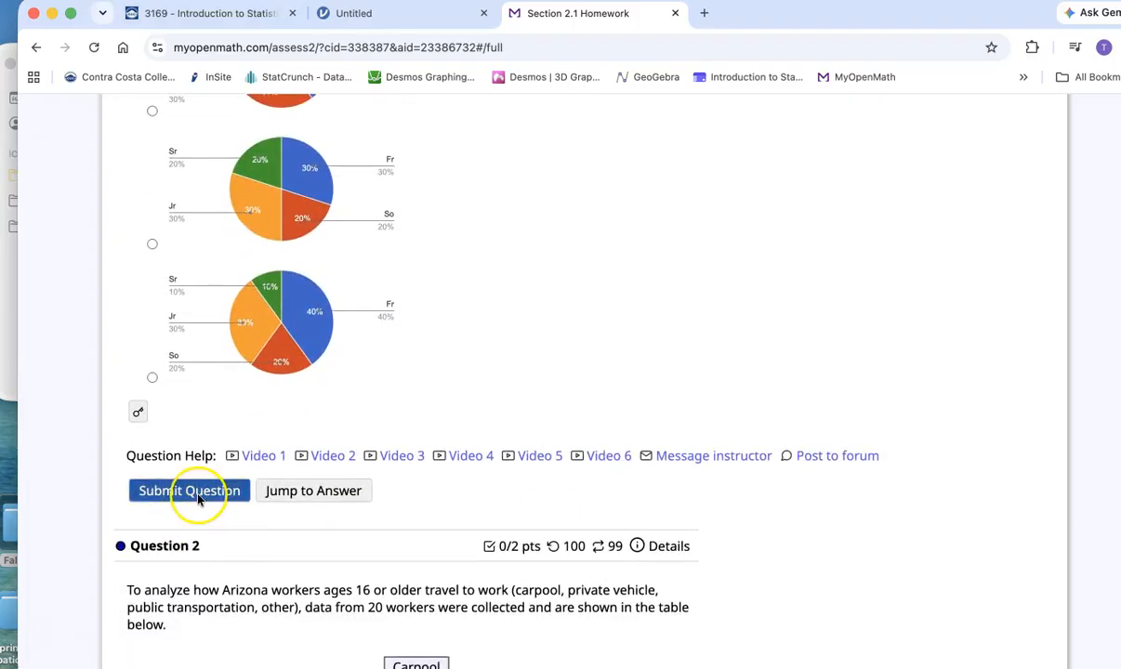
scroll(648, 253, up, 2)
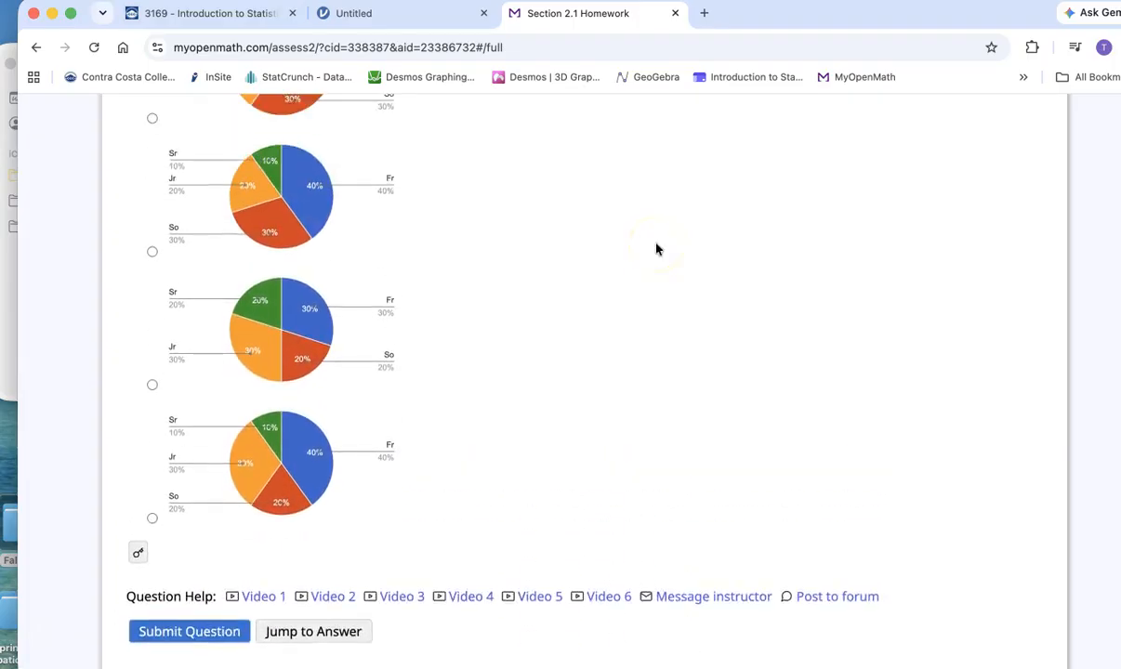
scroll(656, 249, up, 3)
scroll(656, 249, down, 1)
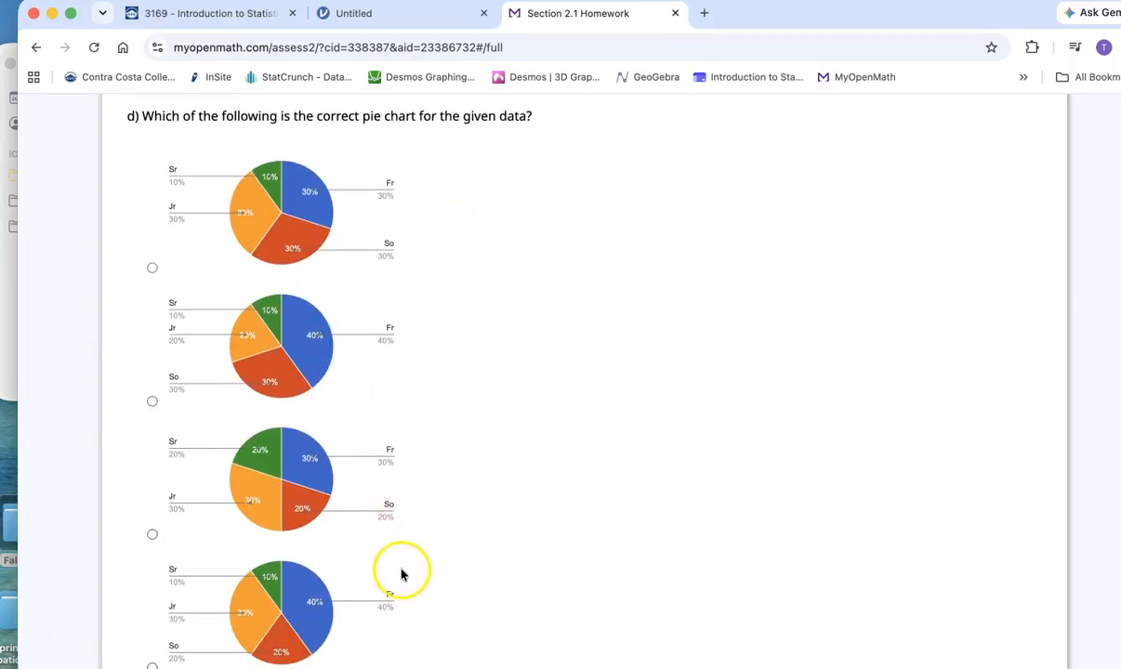
scroll(401, 572, down, 1)
mouse_move(262, 555)
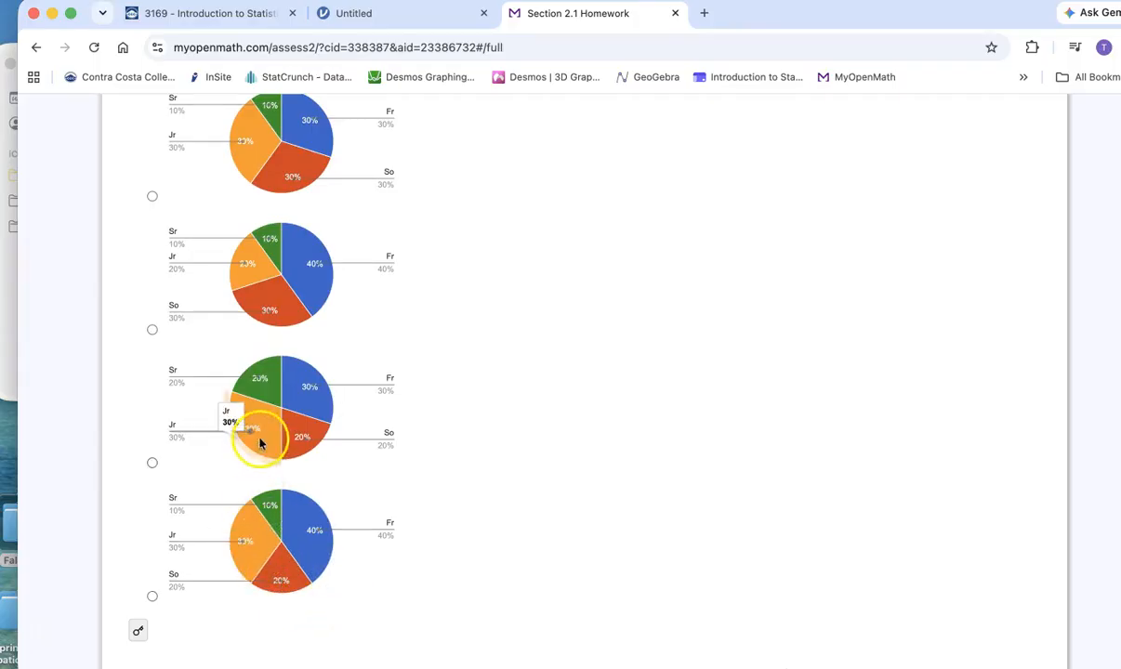
mouse_move(265, 444)
scroll(383, 312, up, 2)
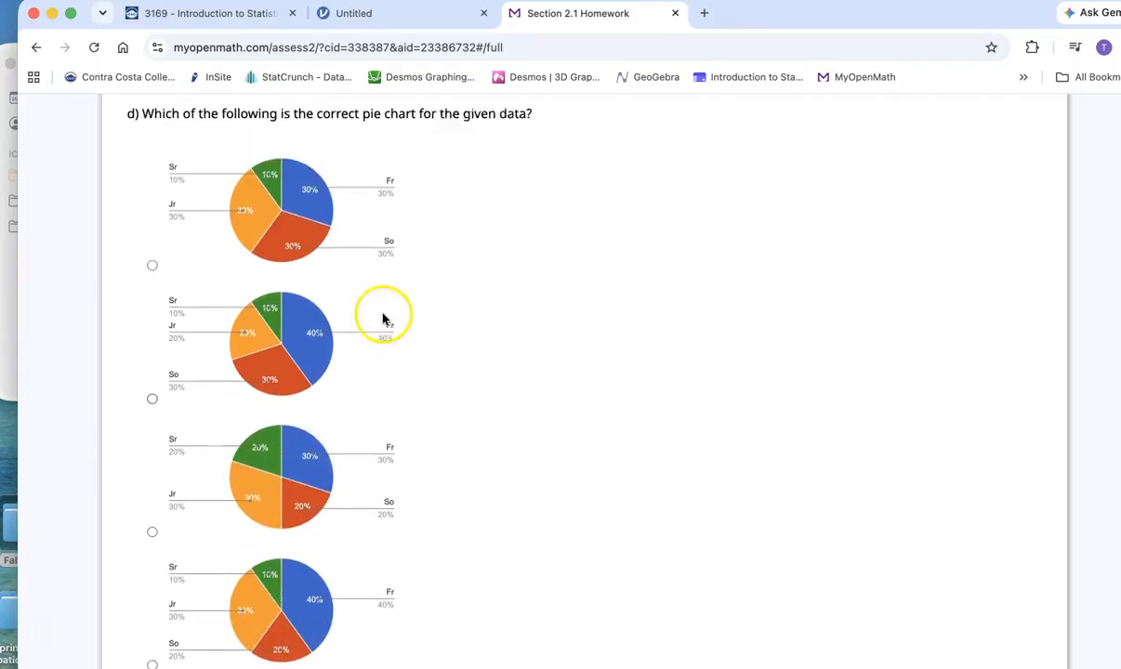
mouse_move(298, 430)
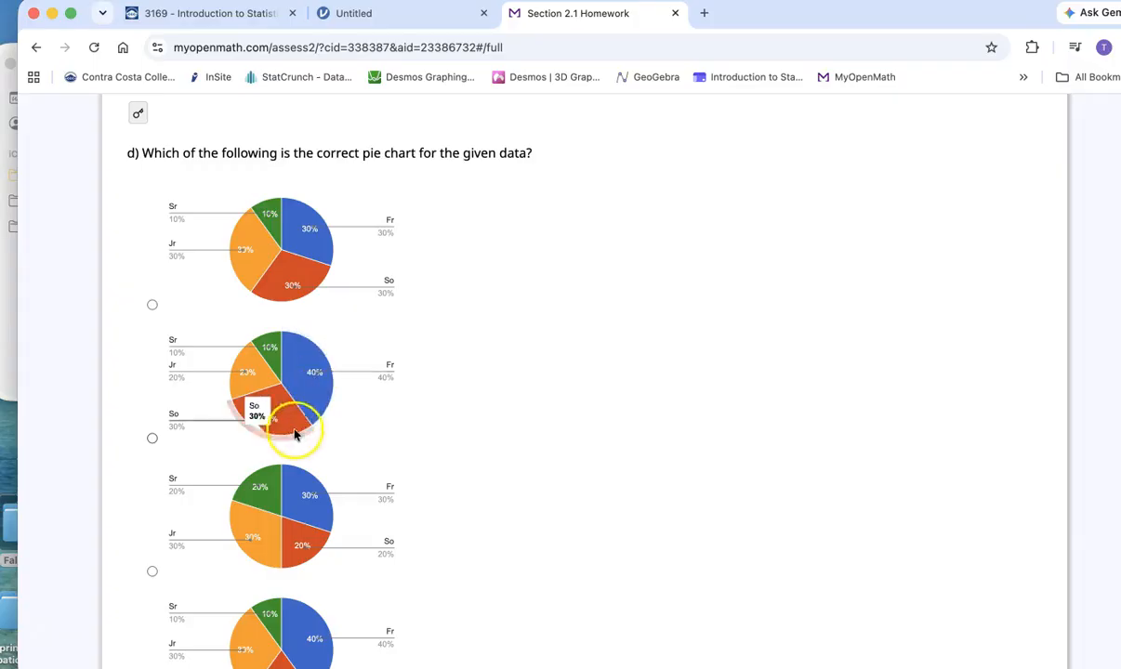
mouse_move(249, 386)
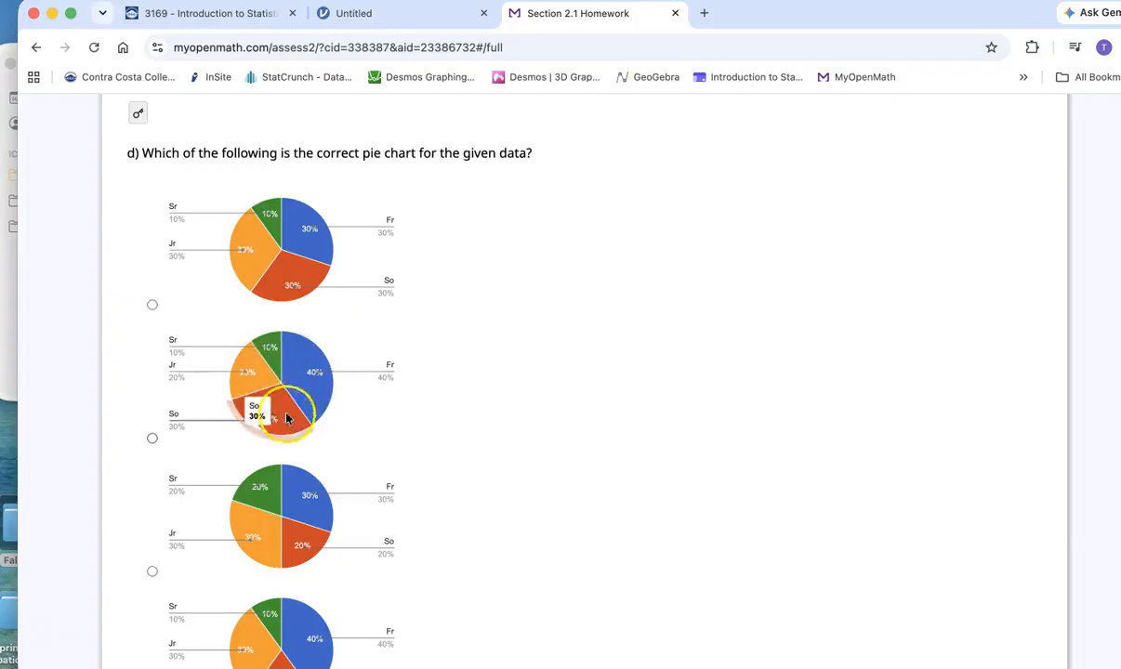
mouse_move(328, 382)
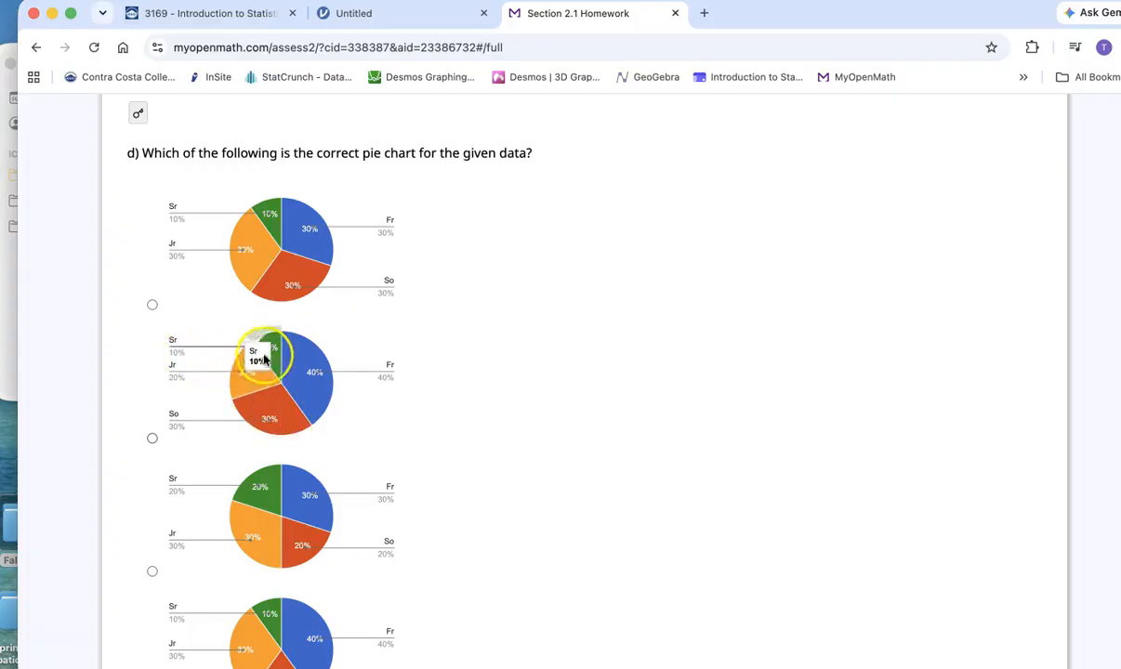
click(153, 439)
- Submit Question 1 and review the marking of the answers in parts a and b
scroll(255, 307, up, 2)
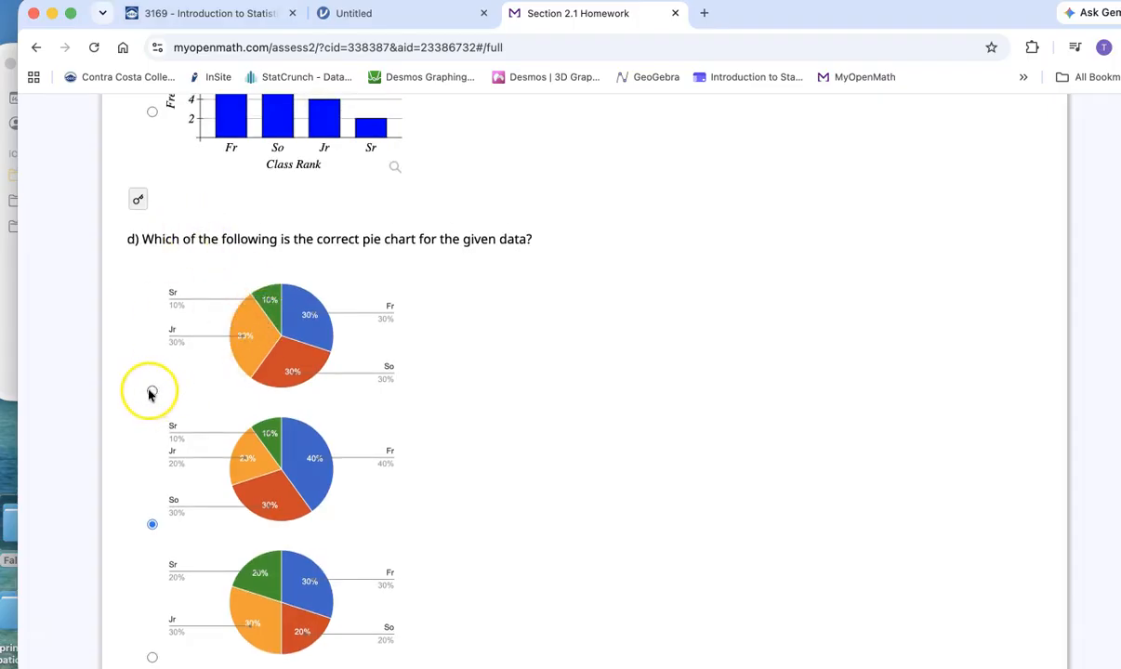
scroll(484, 420, down, 10)
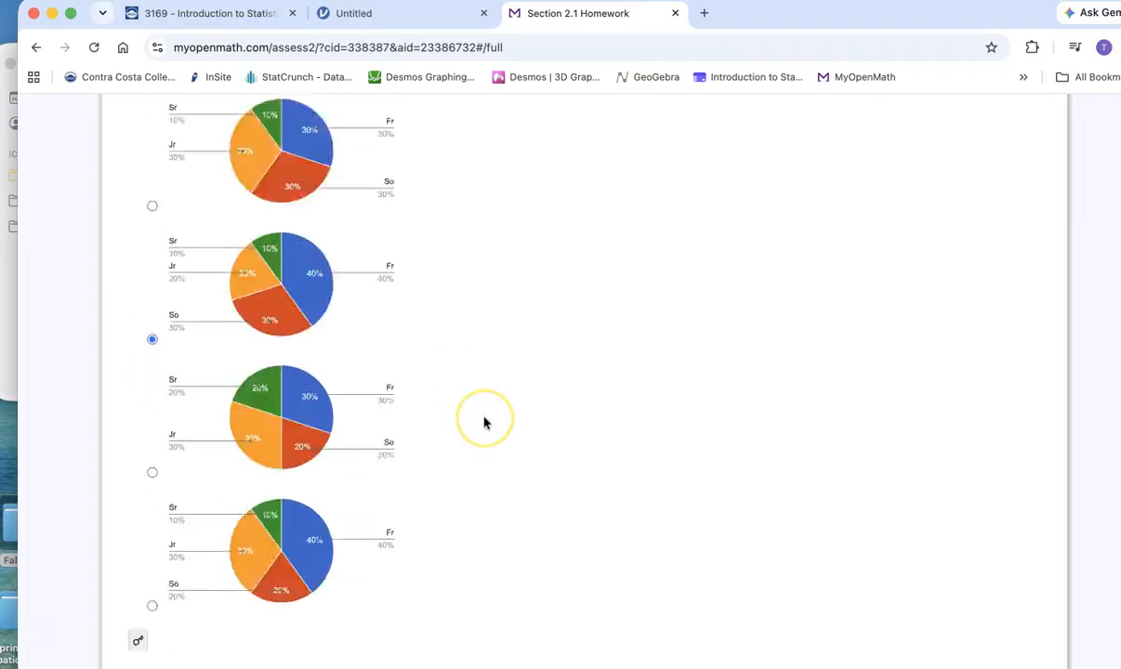
click(227, 407)
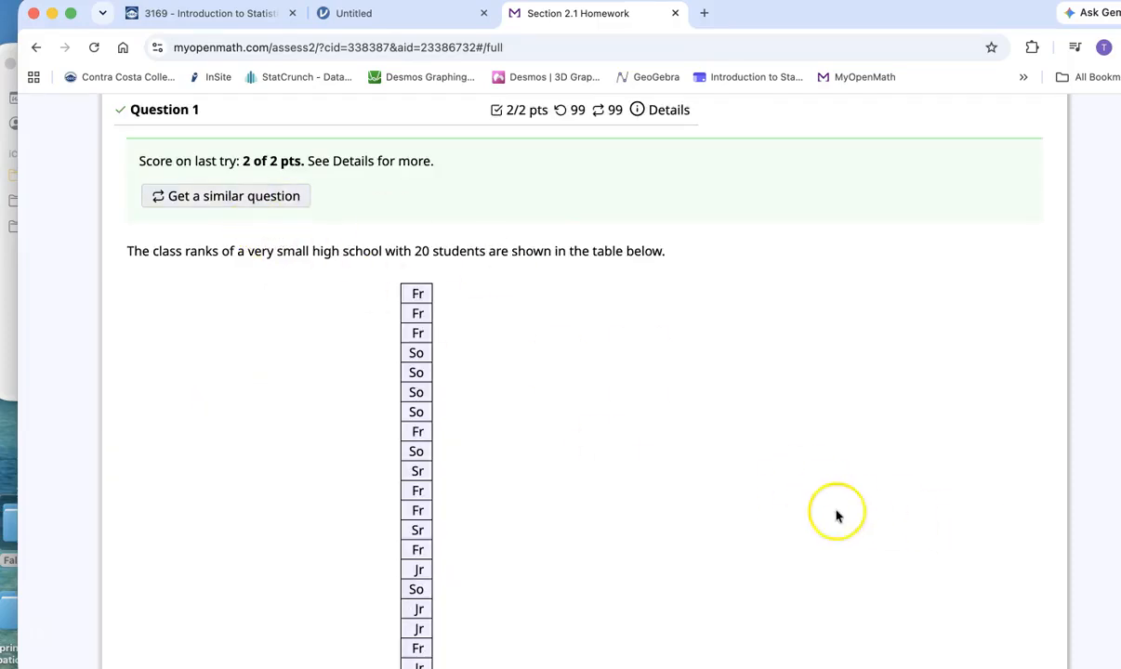
scroll(836, 515, down, 3)
scroll(835, 516, down, 3)
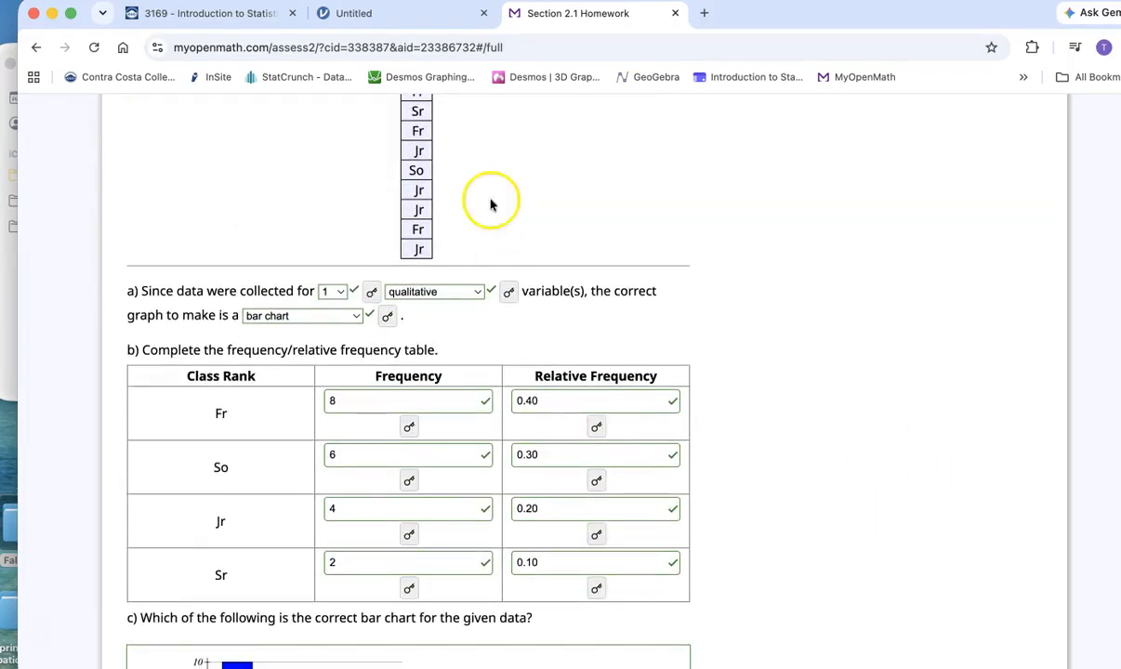
- Switch back to jamovi and close the Descriptives options to return to the data spreadsheet
click(398, 13)
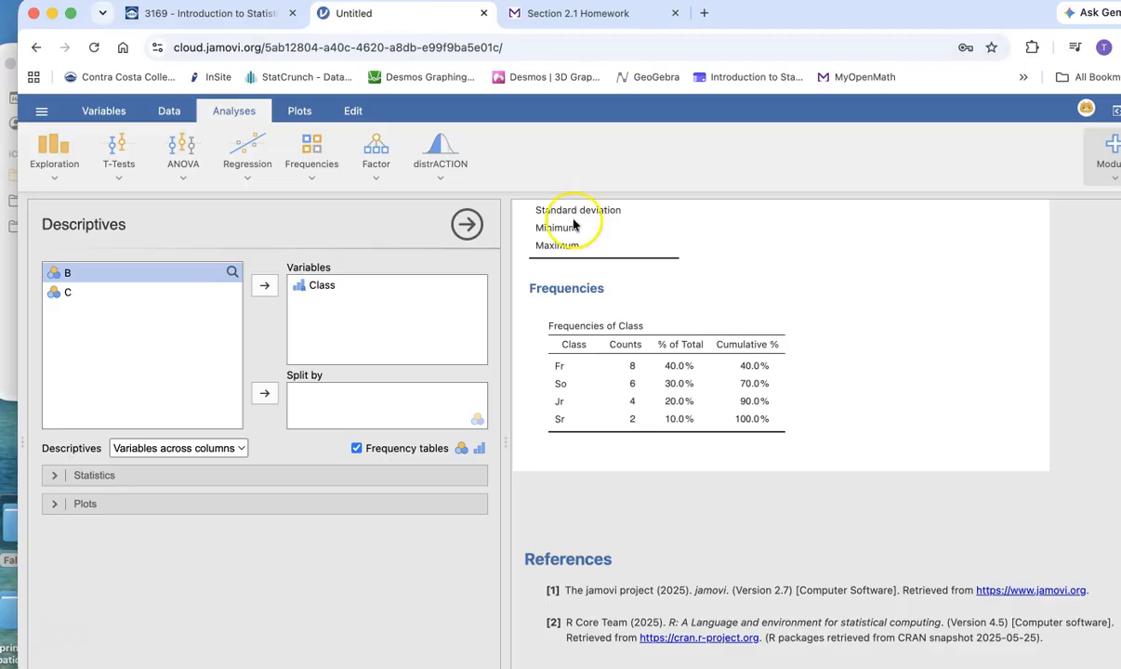
click(467, 225)
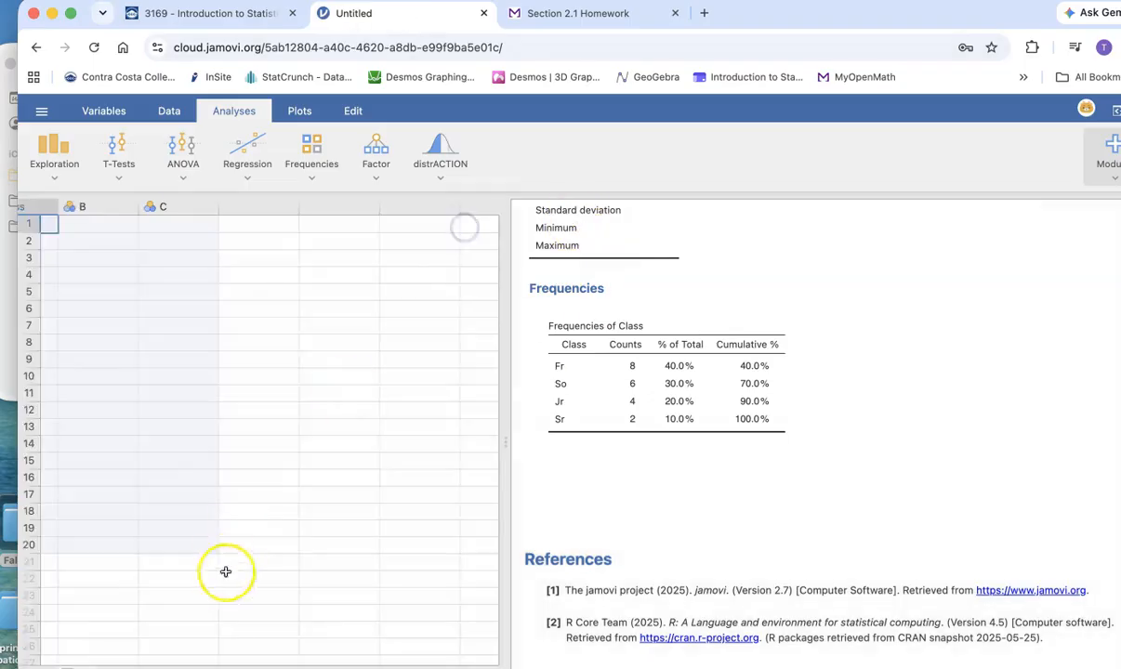